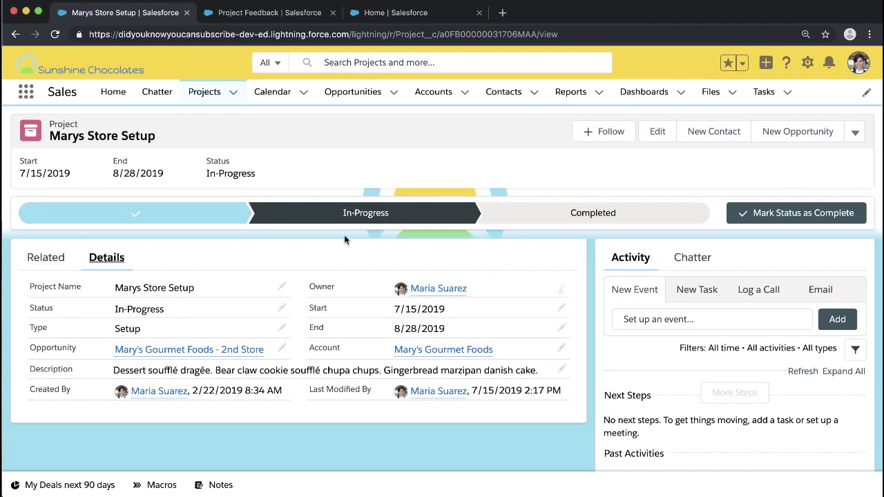
Step: Review the related lists of the Marys Store Setup project and the fields of the Project Feedback object
click(61, 259)
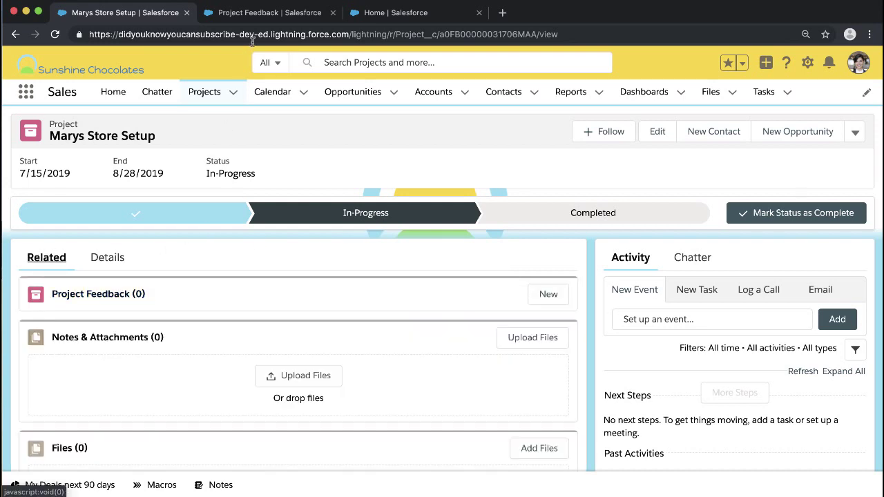
click(289, 16)
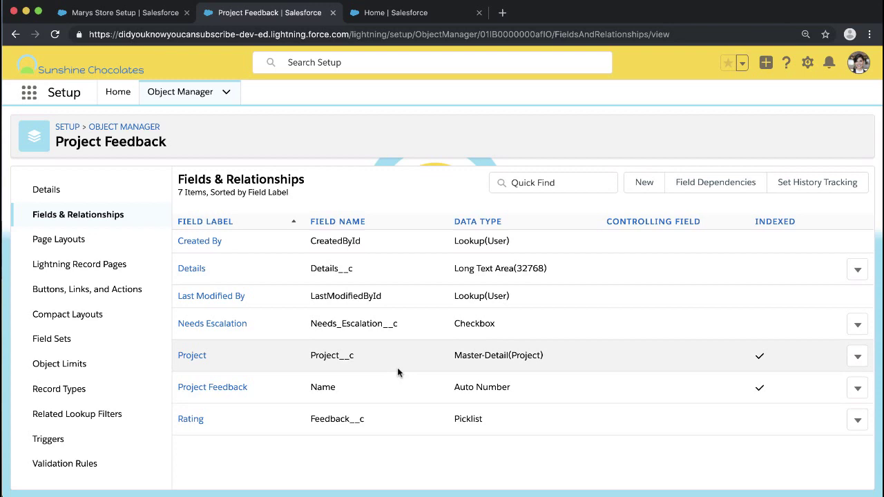
Step: Find the Flows setup page by searching for "flow" and create a new Screen Flow
click(411, 21)
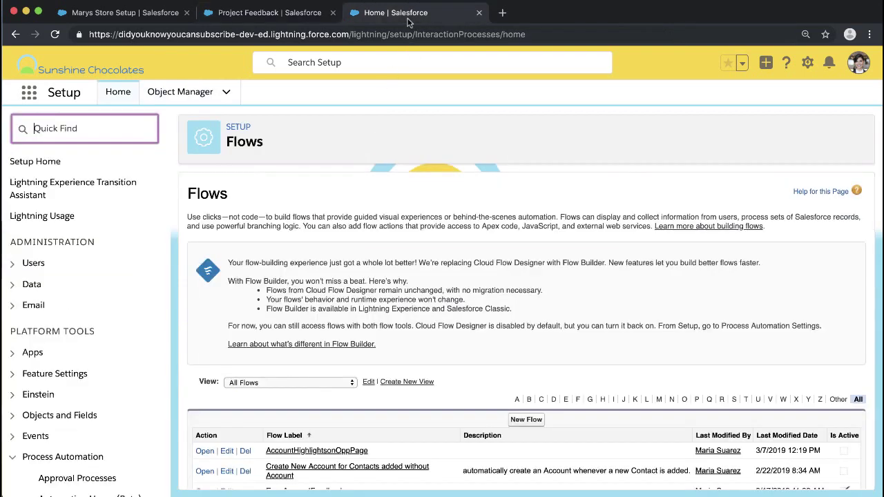
text(flow)
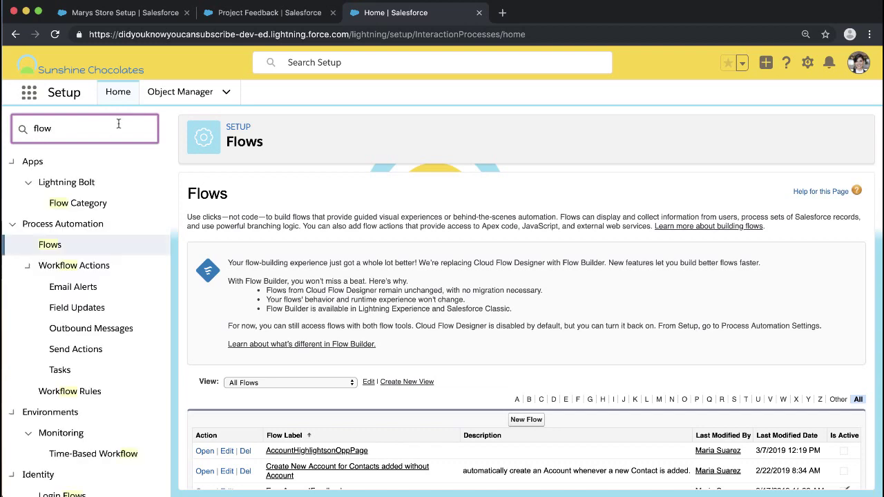
click(51, 248)
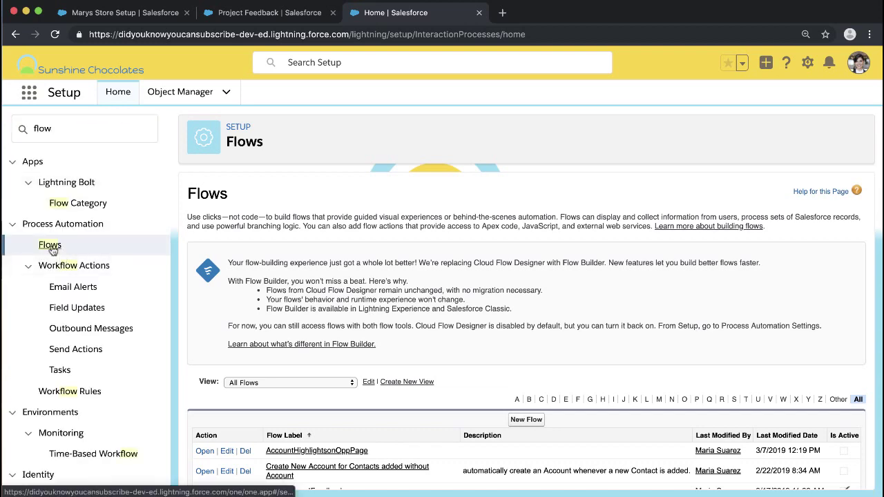
scroll(484, 338, down, 3)
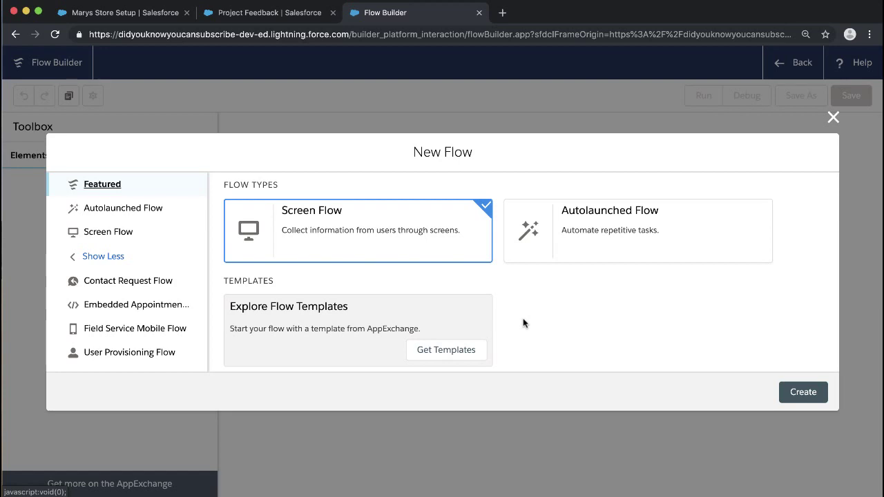
click(801, 392)
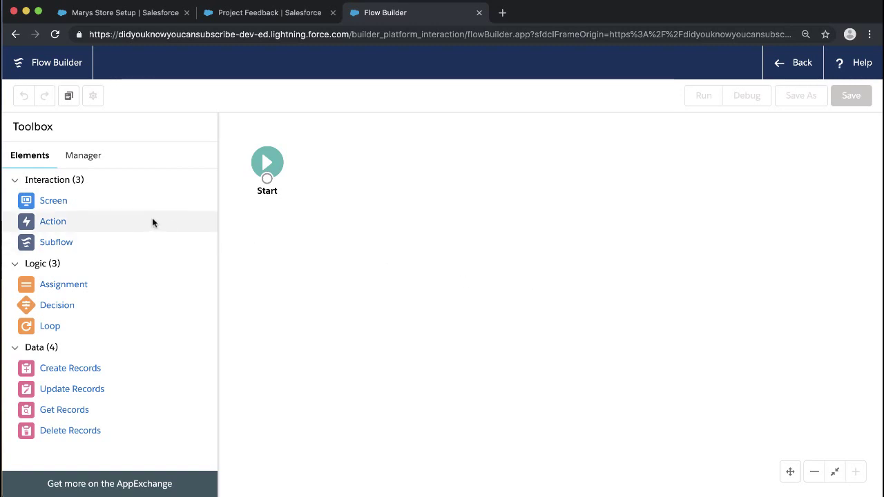
click(88, 159)
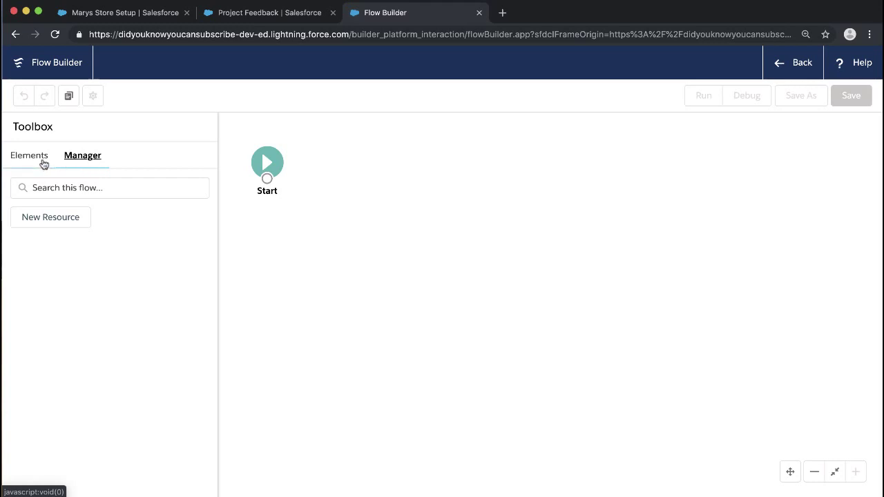
click(43, 163)
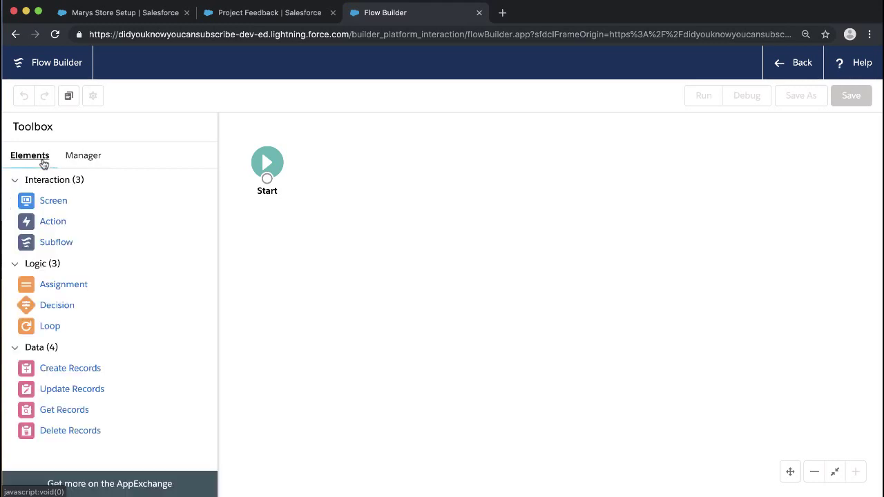
Step: Add a Screen element to the flow canvas and label it "Project Feedback Screen"
drag(53, 210, 379, 159)
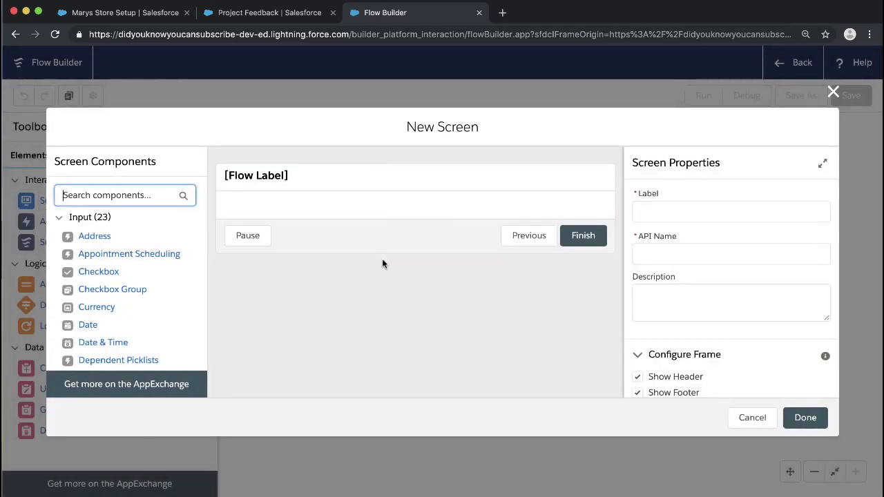
click(386, 188)
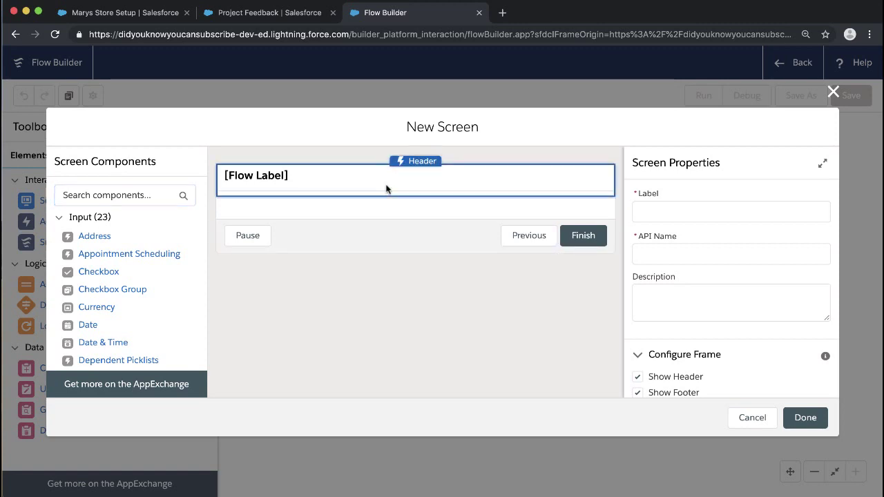
click(716, 217)
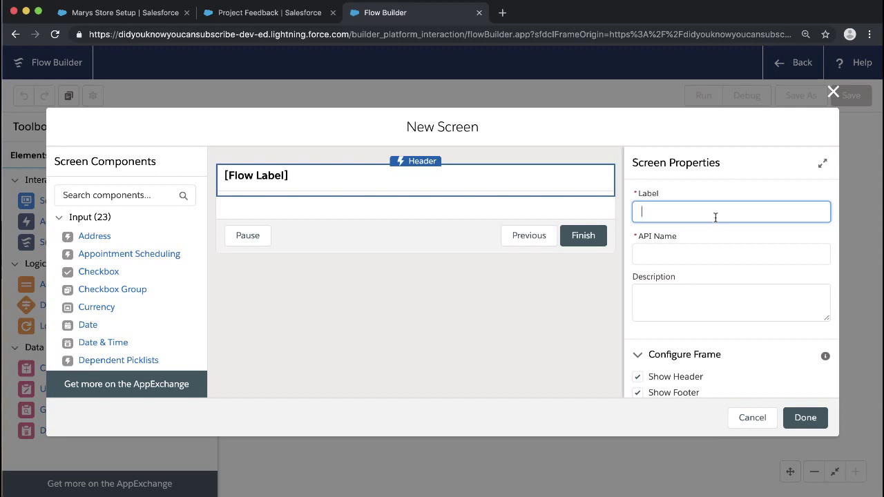
text(Project Feedback Screen)
key(Tab)
Step: Describe the screen as "This screen is what users will be filling out on the project page to create project feedback"
click(716, 306)
scroll(717, 308, down, 2)
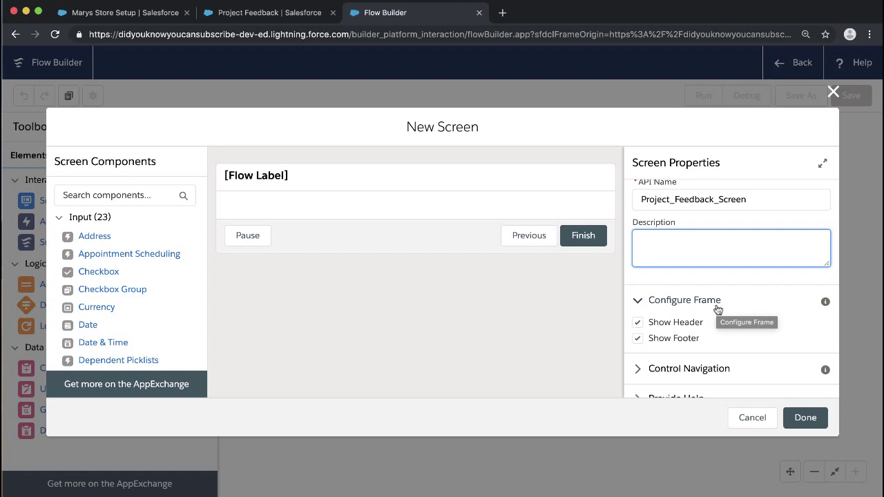
text(This sc)
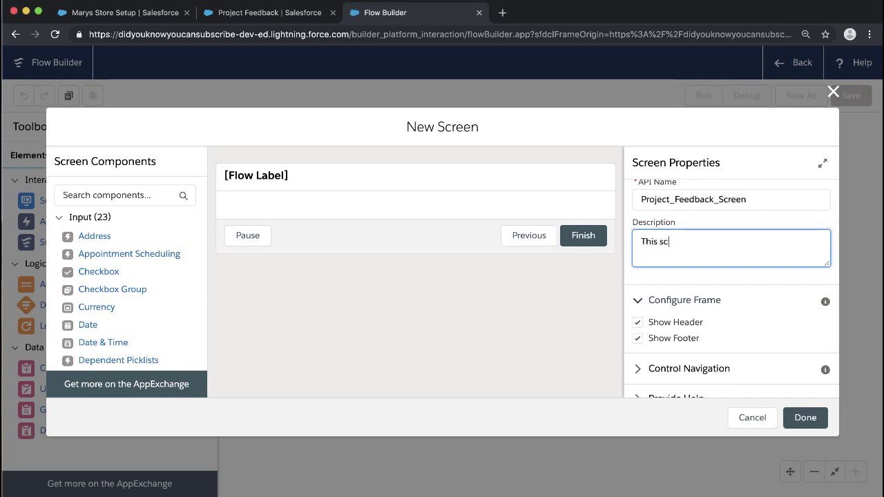
text(reen is what users wil)
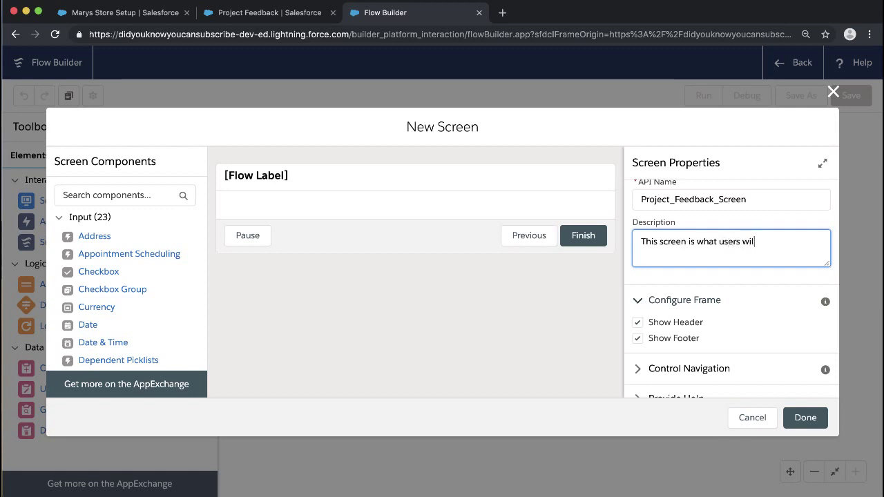
text(l be filling out on the project page to creat)
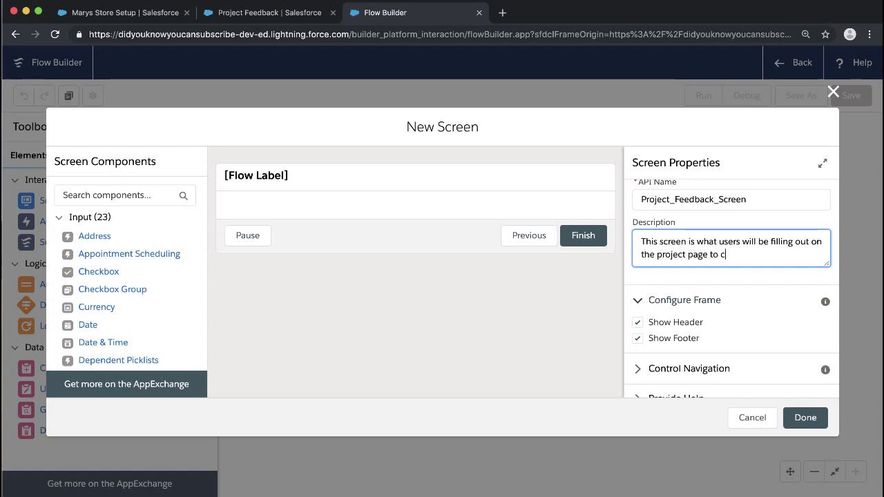
key(BackSpace)
text(te project feedback)
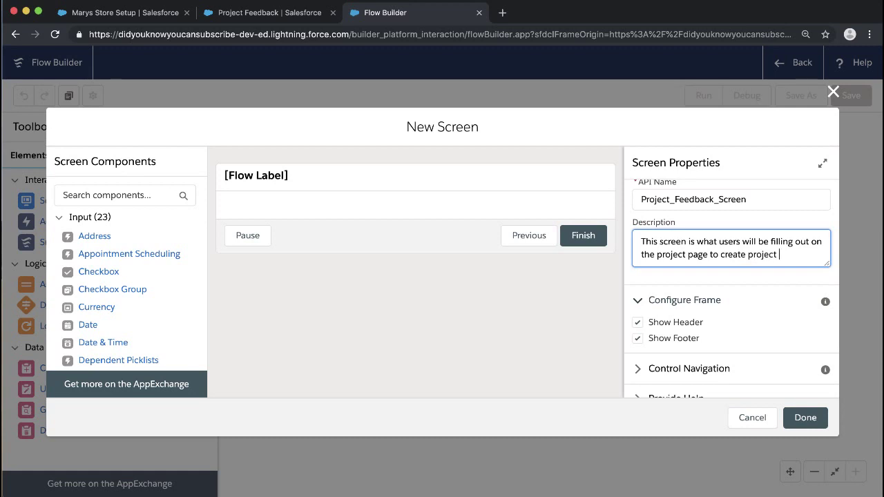
scroll(733, 291, down, 1)
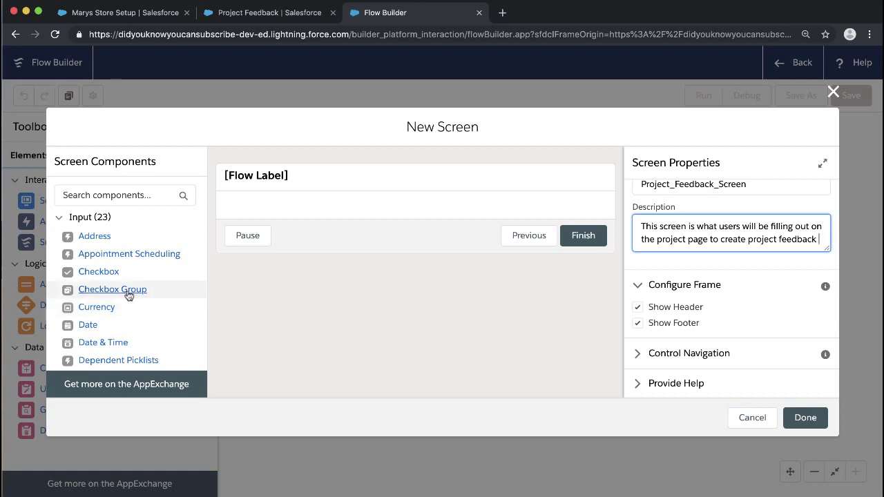
Step: Add a Display Text component to the screen body with the API name displayText
scroll(129, 296, down, 2)
scroll(128, 296, down, 6)
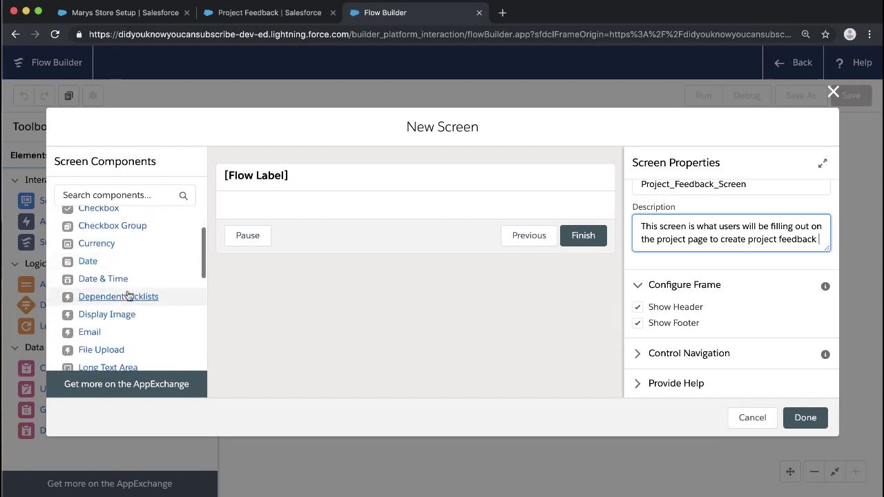
scroll(128, 295, down, 6)
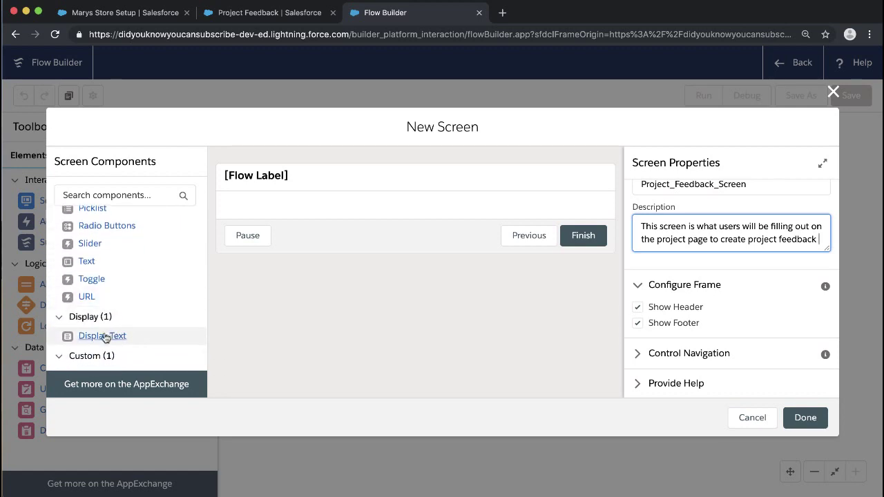
drag(103, 337, 308, 207)
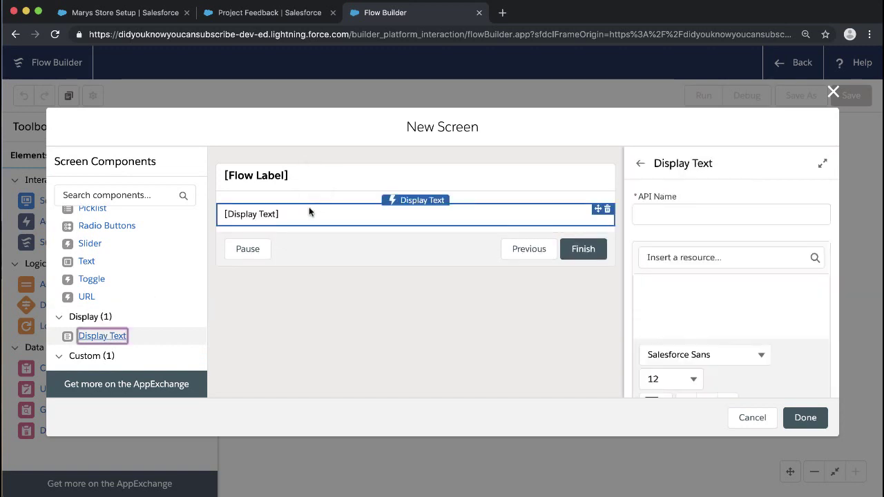
click(681, 222)
text(d)
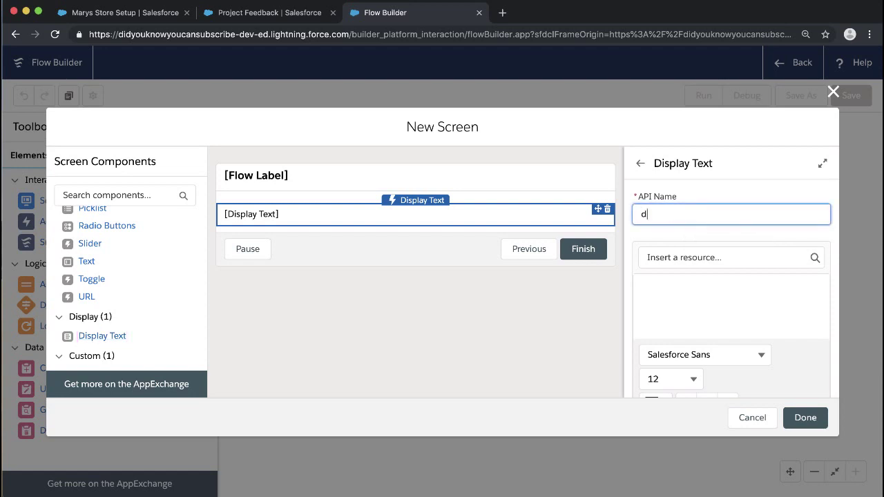
text(isplayText)
Step: Set the display text to a megaphone emoji followed by "Please fill out this project feedback!"
click(697, 301)
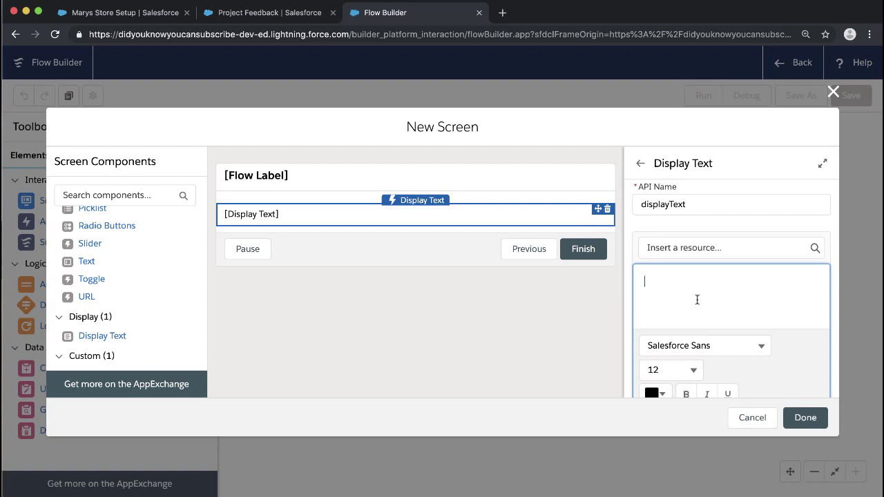
scroll(697, 300, down, 1)
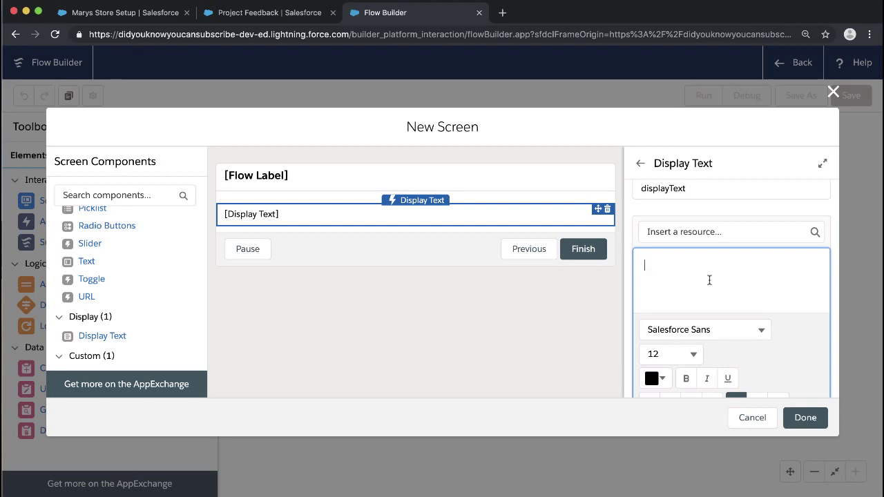
scroll(624, 408, up, 15)
scroll(624, 408, up, 10)
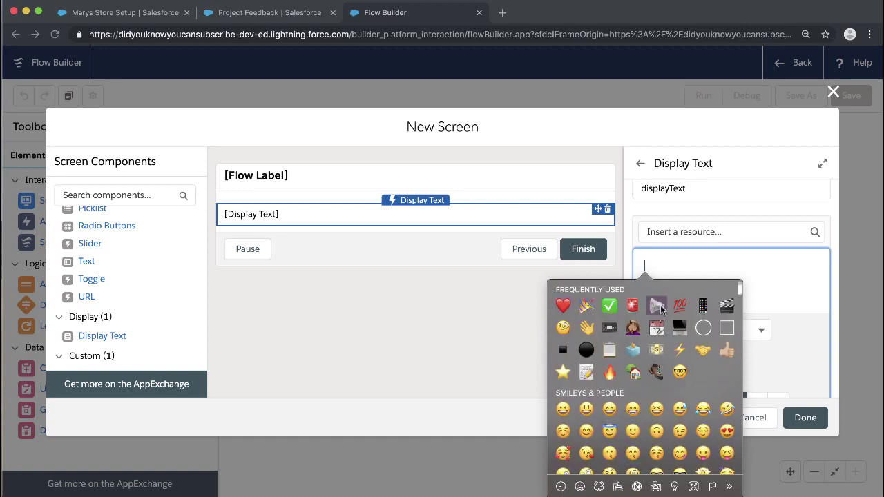
click(659, 306)
text(Pleas)
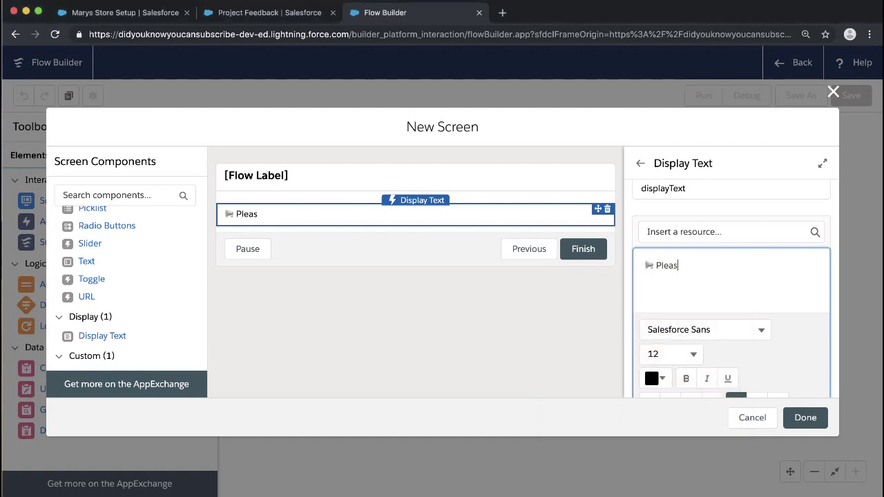
text(e fill out this project feedbac)
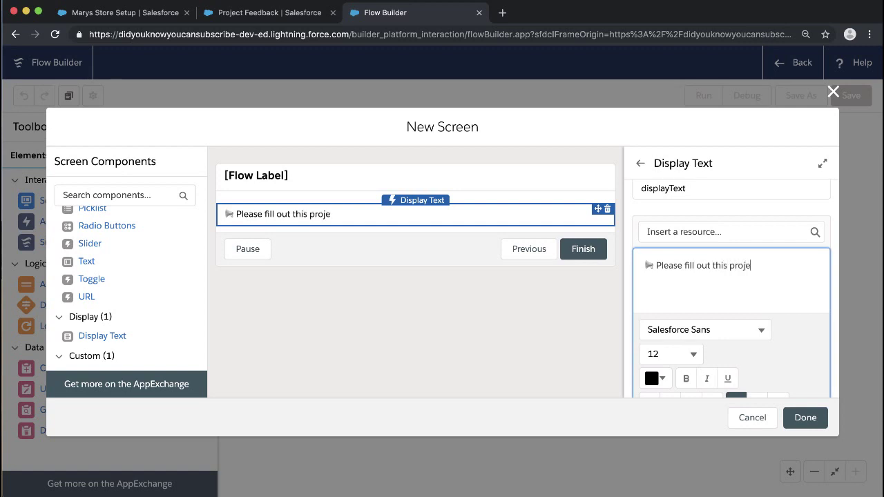
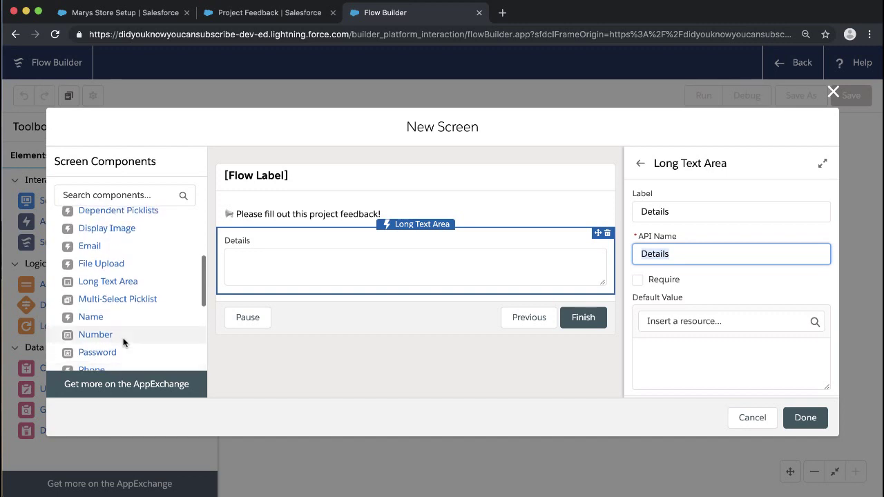
Step: Add a Checkbox component between the display text and the Details text area
scroll(143, 290, up, 2)
scroll(143, 292, up, 2)
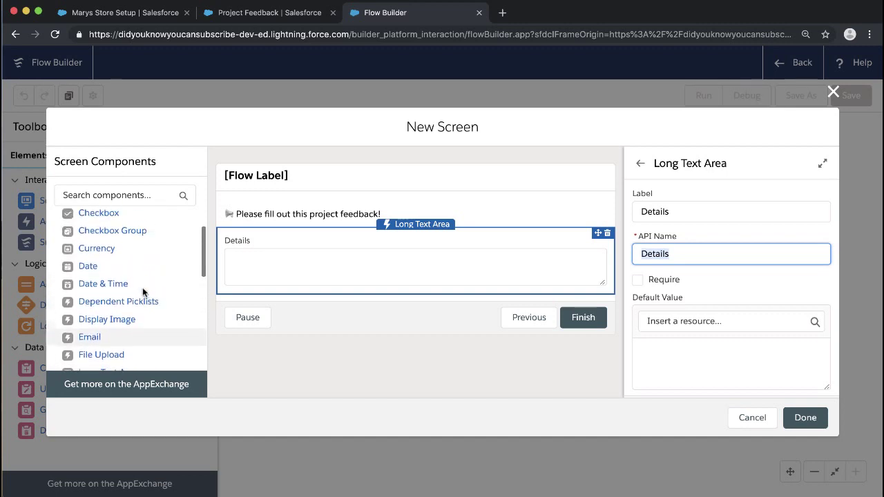
scroll(142, 292, up, 2)
drag(101, 248, 264, 231)
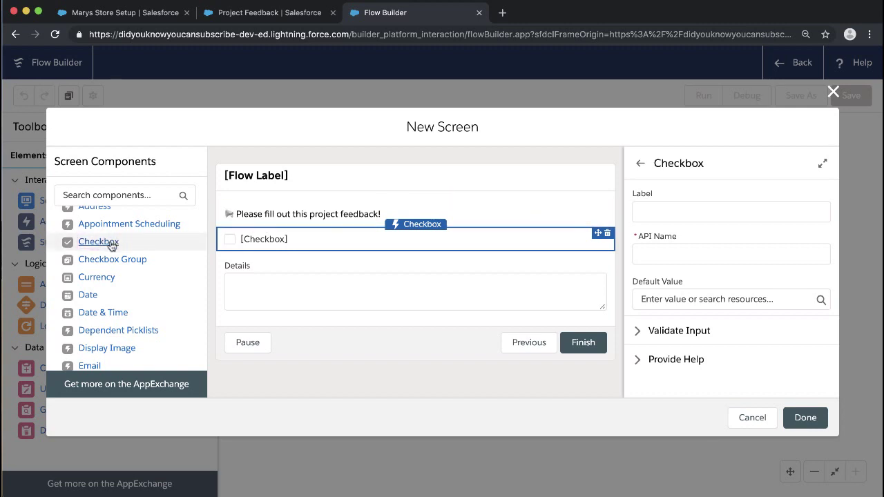
Step: Label the checkbox "Requires Escalation?" preceded by a siren emoji, with the API name Requires_Escalation
click(663, 220)
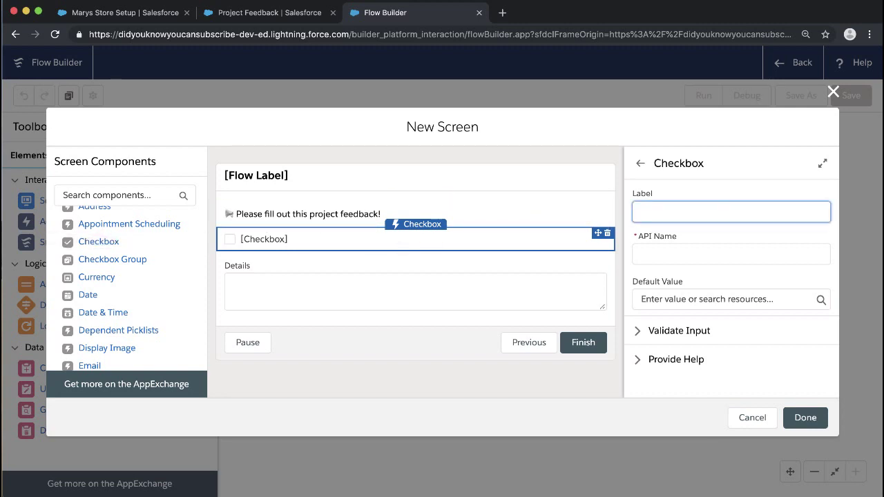
text(Requires Escalation?)
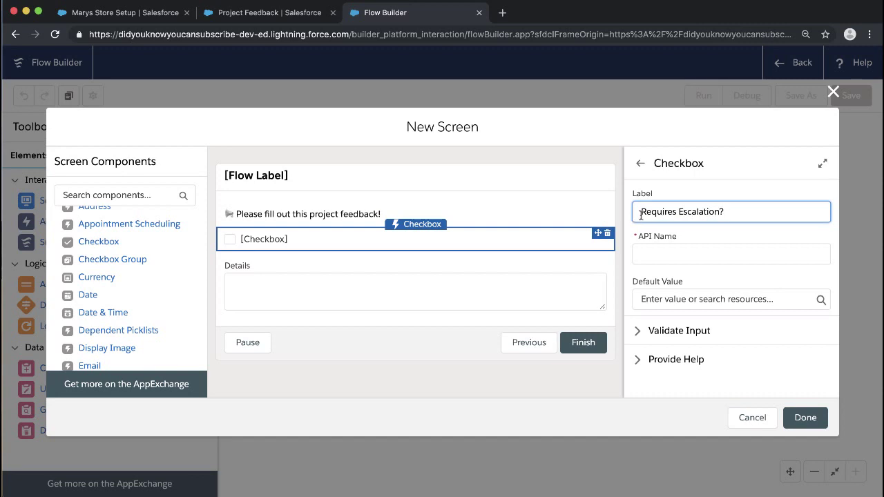
key(ctrl+super+space)
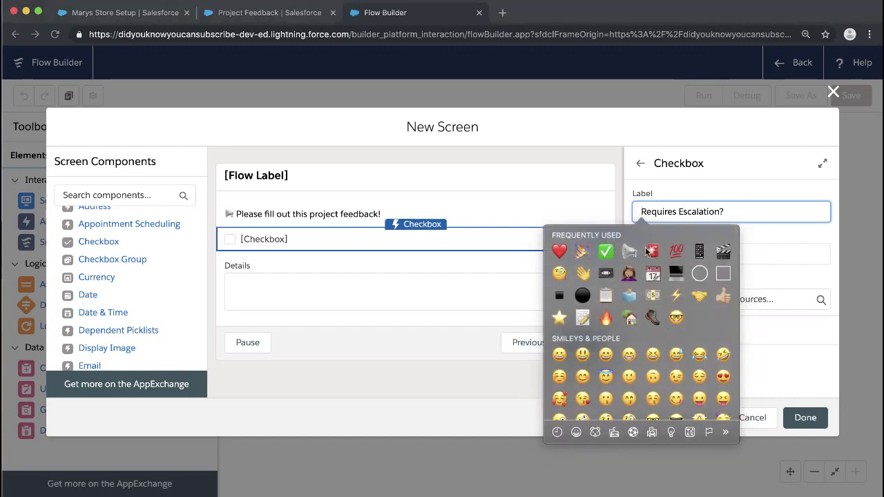
click(648, 254)
click(693, 253)
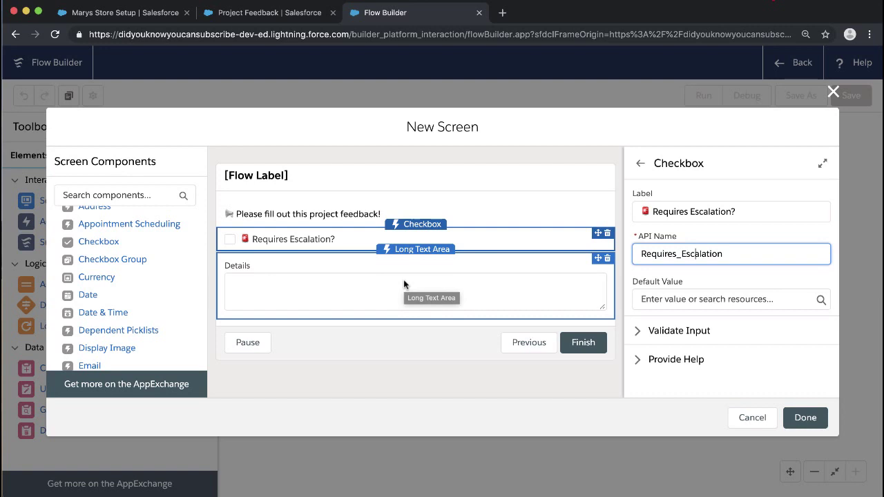
Step: Check the screen's existing components against the fields of the Project Feedback object
click(467, 220)
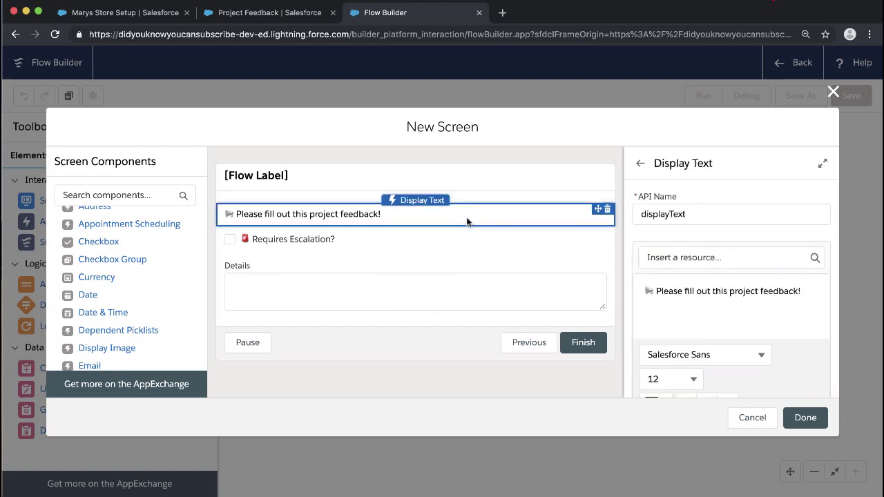
click(463, 242)
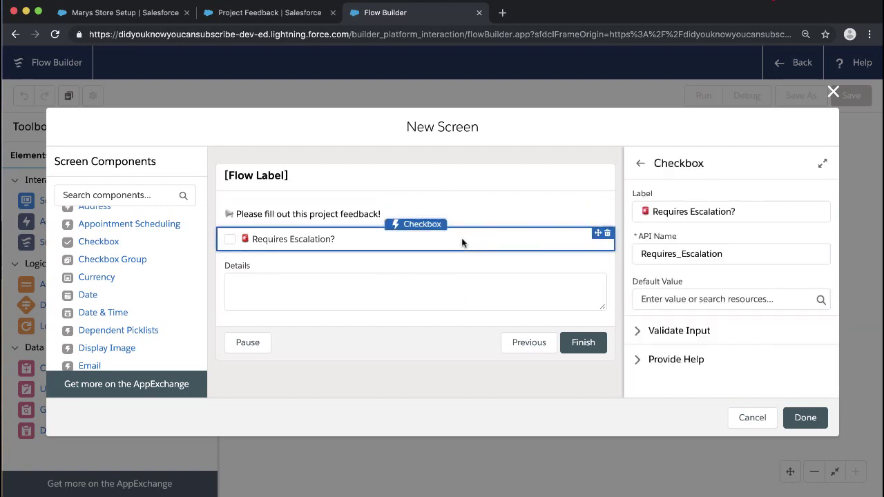
click(434, 292)
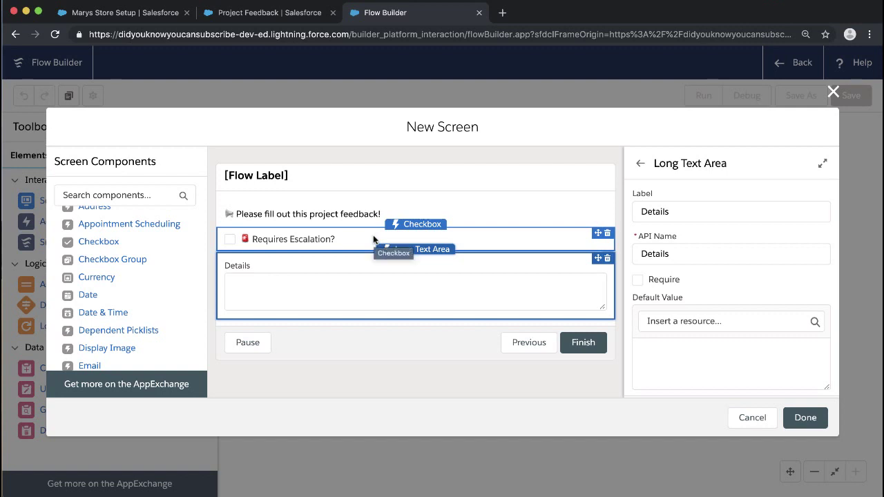
click(283, 14)
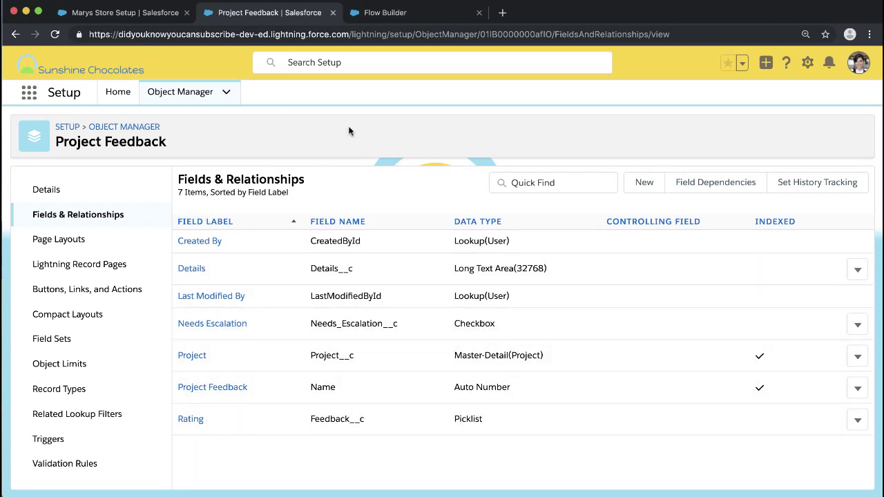
click(421, 18)
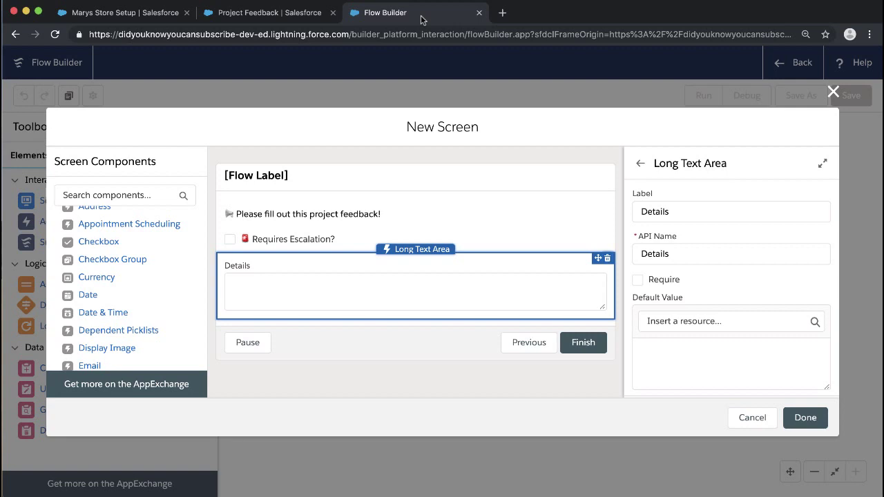
Step: Add a Radio Buttons component between the Requires Escalation checkbox and the Details text area
scroll(138, 241, up, 2)
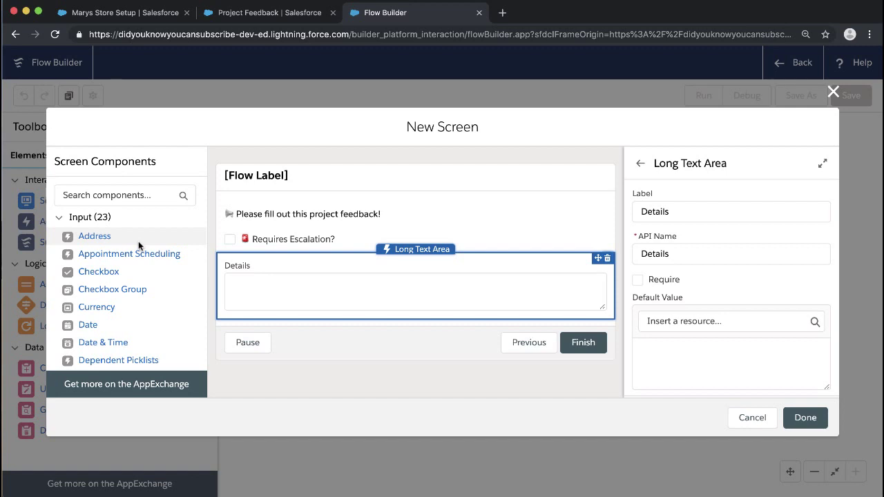
scroll(122, 311, down, 2)
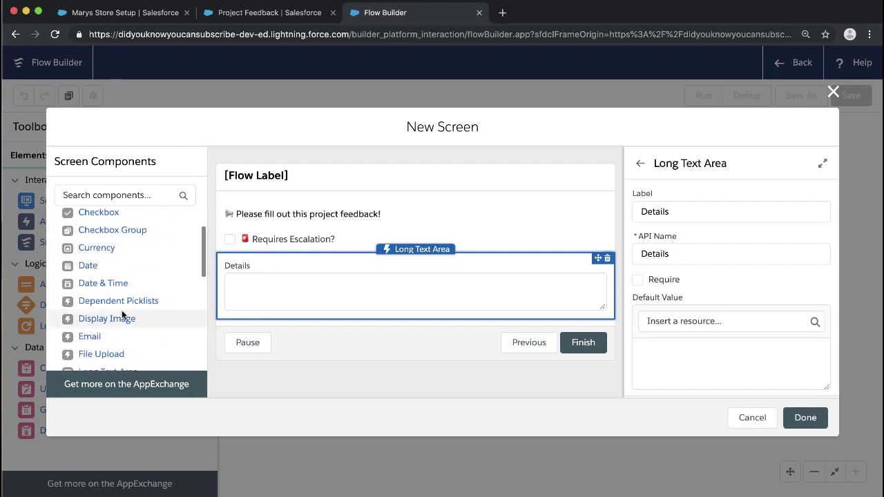
scroll(121, 316, down, 1)
scroll(123, 315, down, 2)
scroll(123, 315, down, 3)
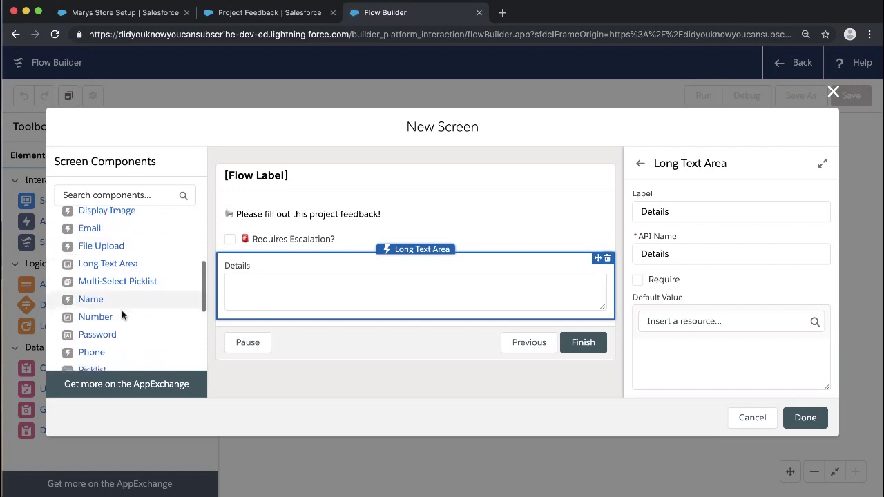
drag(107, 312, 263, 254)
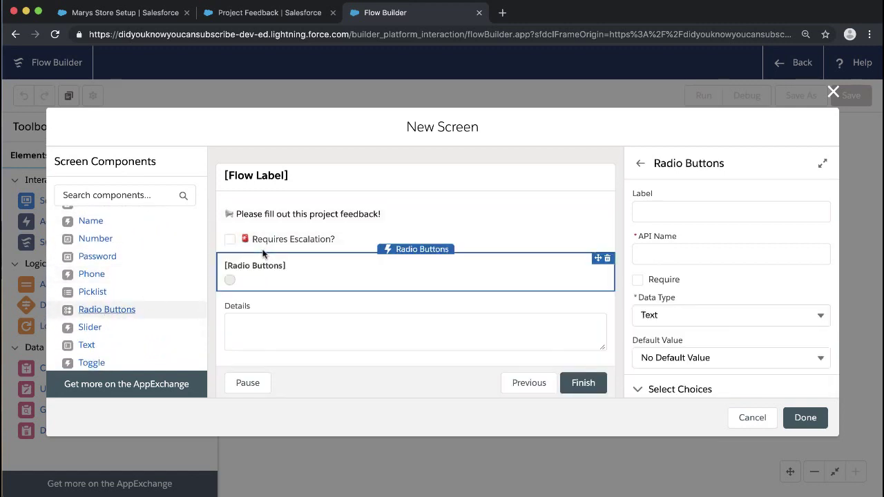
Step: Label the radio buttons "Rating", with the API name Rating
click(653, 214)
text(Rating)
key(Tab)
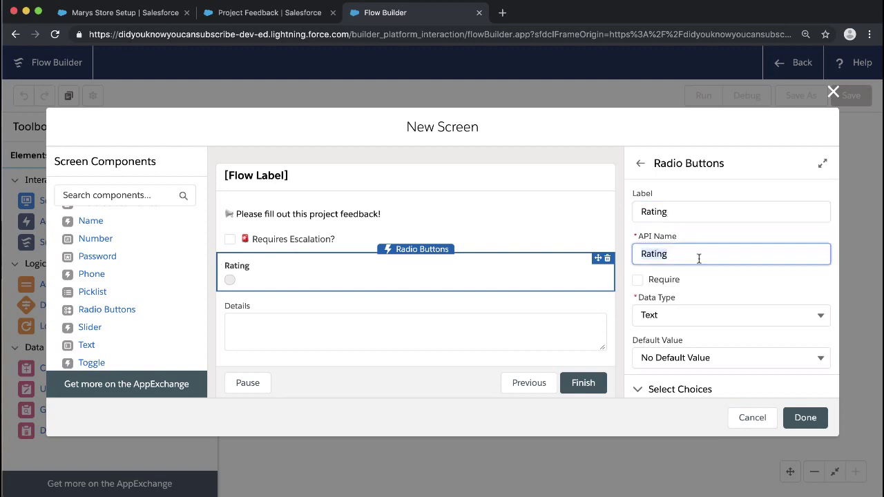
Step: Create a Picklist Choice Set resource for the Rating choice, with the API name RatingPicklistChoiceSet
scroll(738, 308, down, 2)
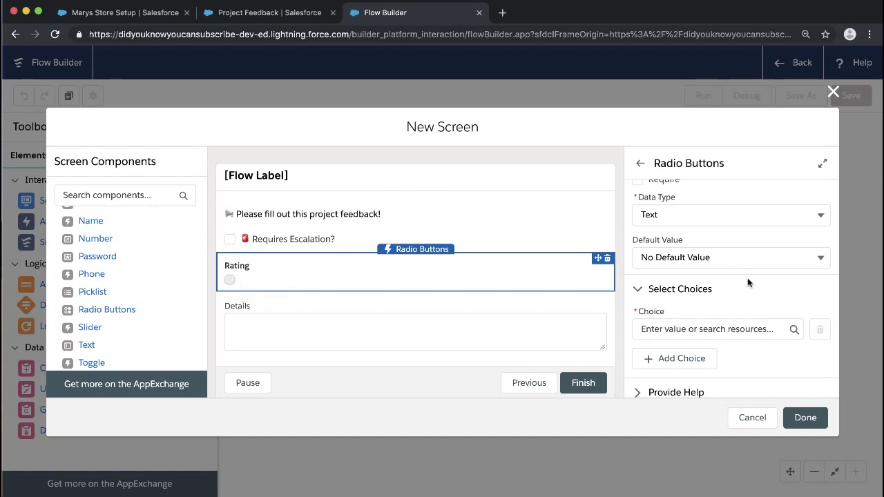
scroll(750, 284, down, 1)
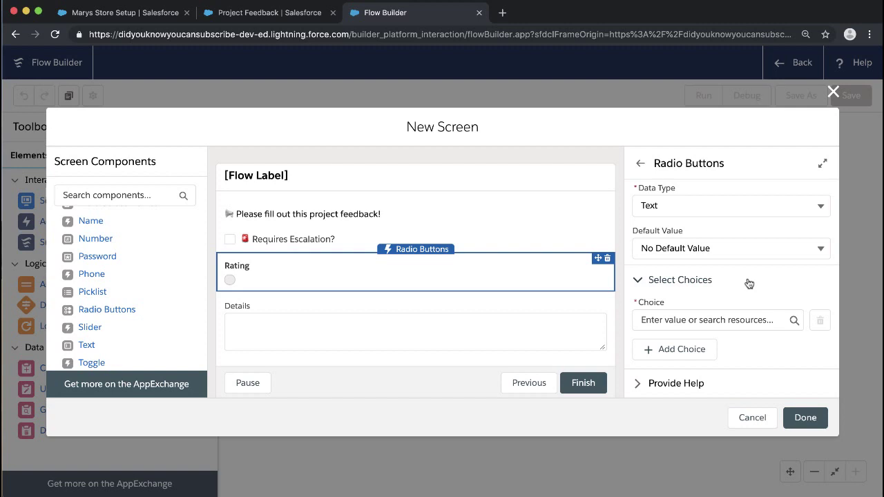
click(723, 320)
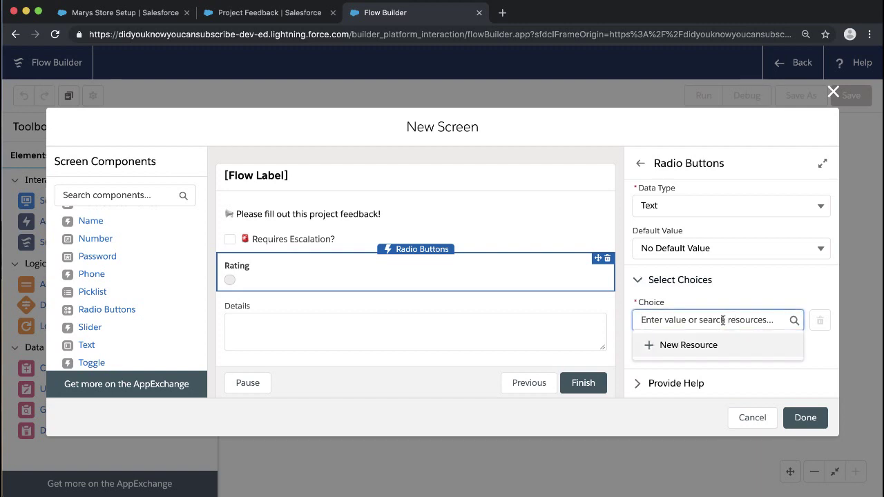
click(695, 344)
click(320, 227)
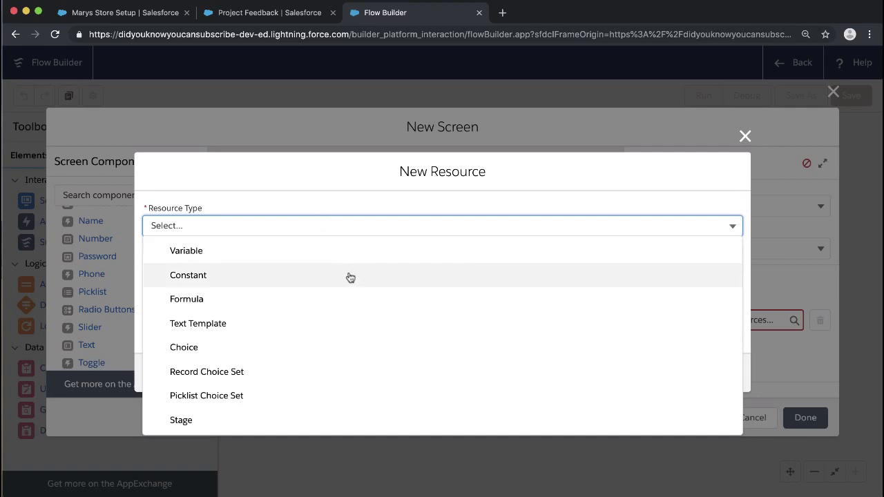
click(346, 396)
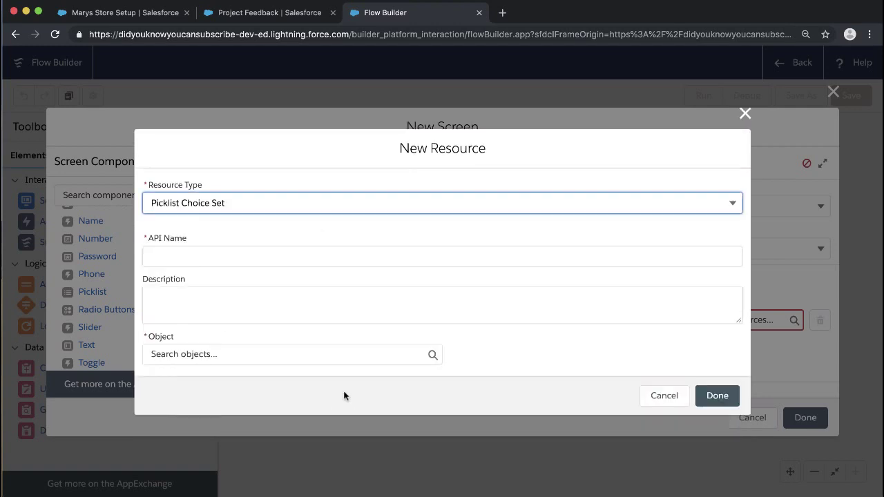
click(361, 256)
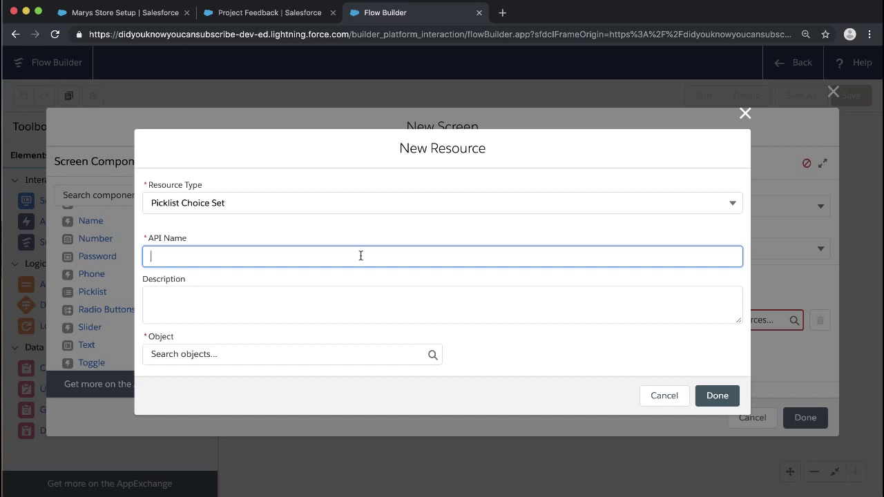
text(RatingPicklistChoice)
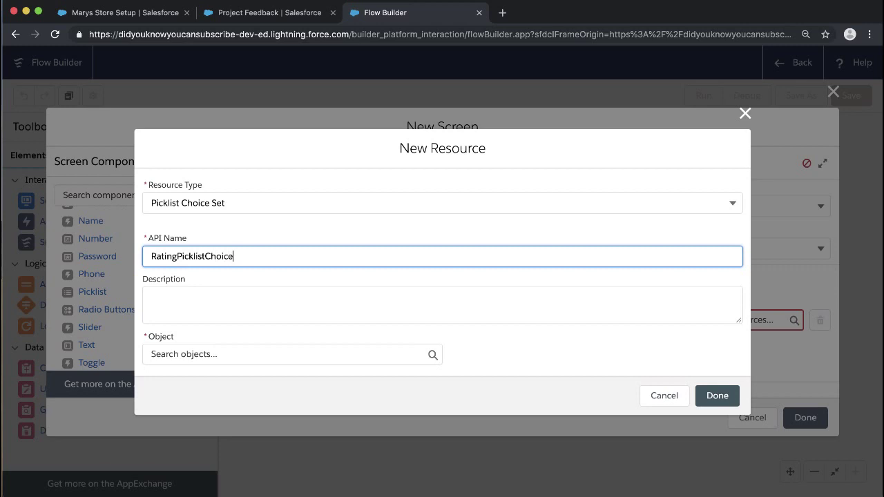
text(Set)
Step: Describe the resource as "This resource returns all of the values available in the project feedback rating picklist"
click(151, 298)
text(This )
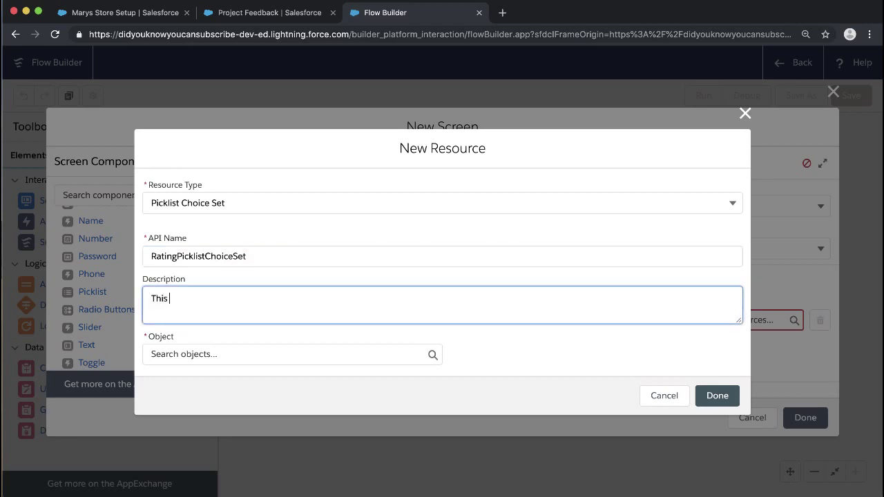
text(variable returns)
key(BackSpace)
key(BackSpace)
key(BackSpace)
key(BackSpace)
key(BackSpace)
key(BackSpace)
key(BackSpace)
key(BackSpace)
key(BackSpace)
key(BackSpace)
key(BackSpace)
key(BackSpace)
key(BackSpace)
text(resource returns all of the )
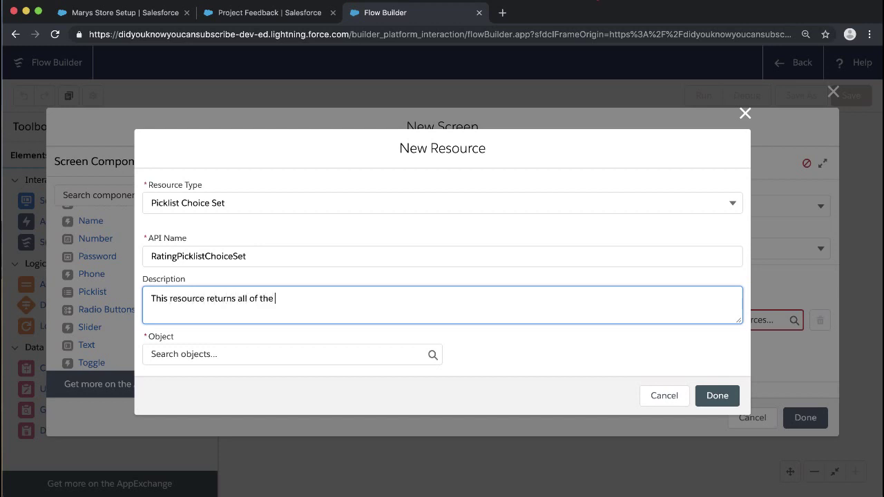
text(values available in the project fee)
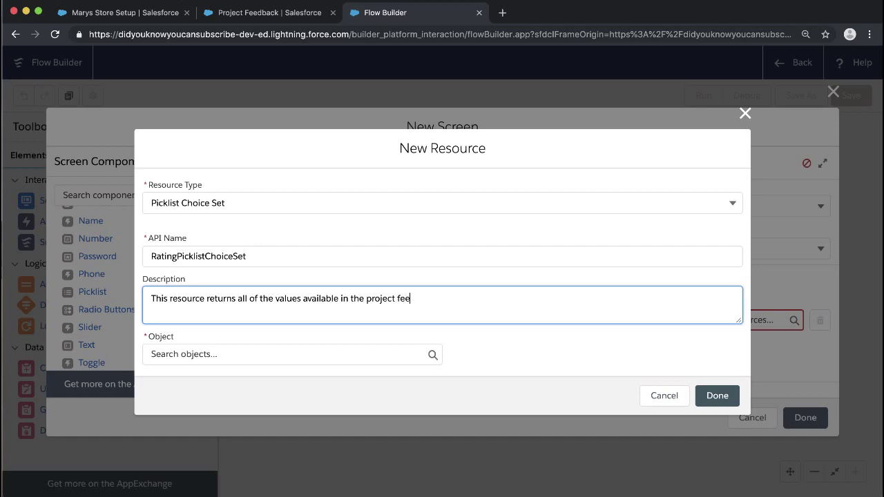
text(dback rating picklist)
Step: Base the choice set on the Project Feedback object, with the data type Picklist and the field Feedback__c
click(279, 353)
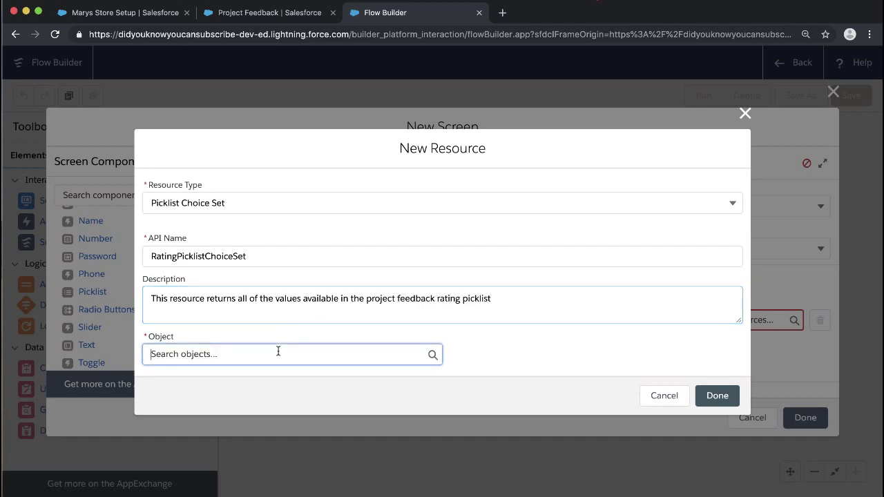
text(feedba)
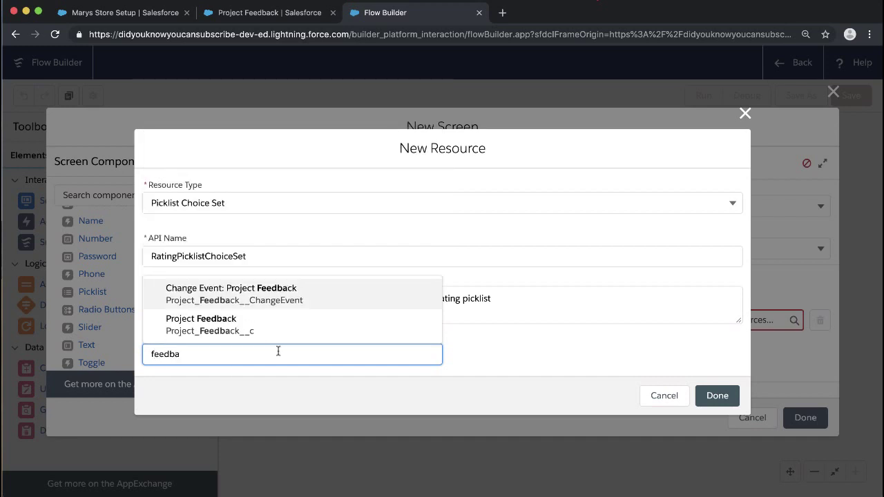
click(237, 331)
click(393, 356)
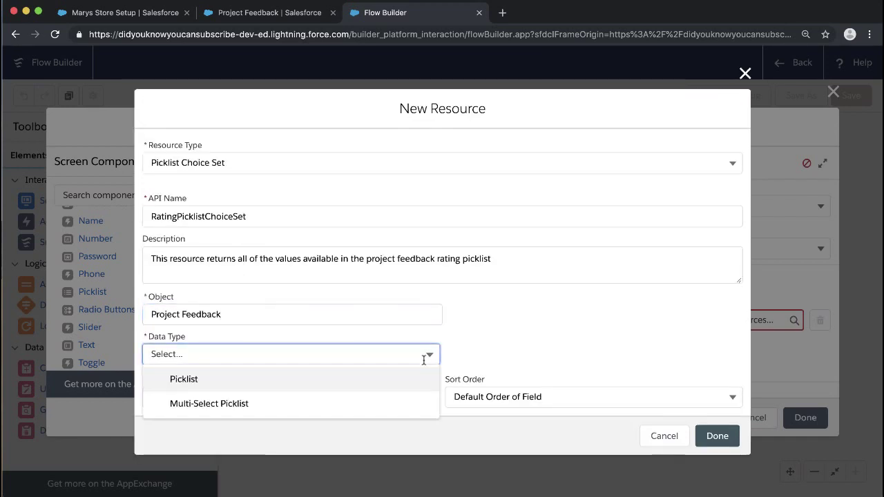
click(366, 379)
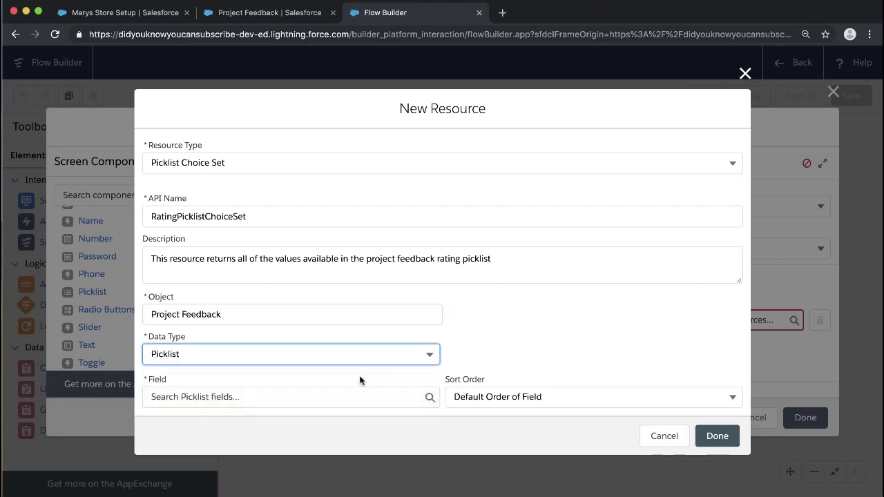
click(330, 396)
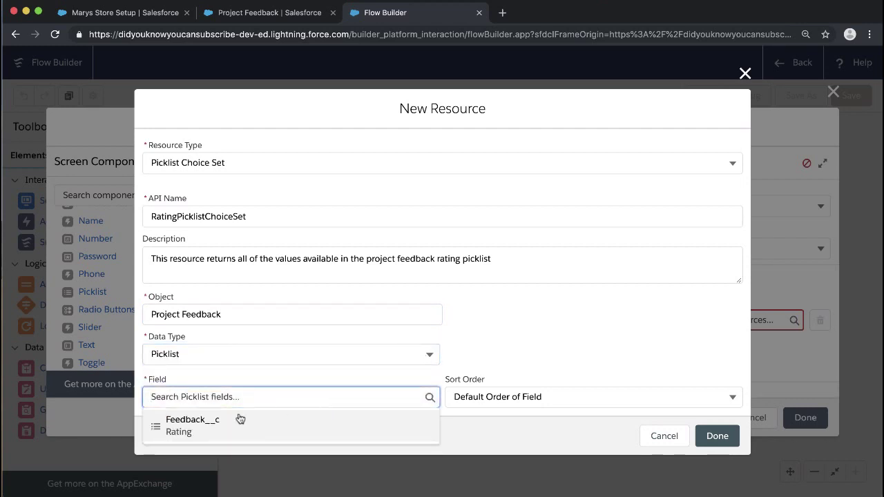
click(193, 434)
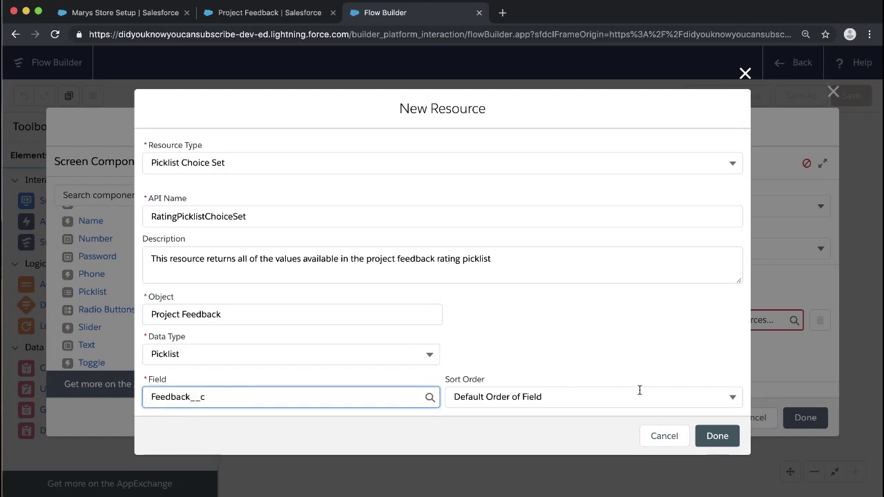
Step: Save the choice set with the default field order and assign RatingPicklistChoiceSet as the Rating radio buttons' choice
click(733, 398)
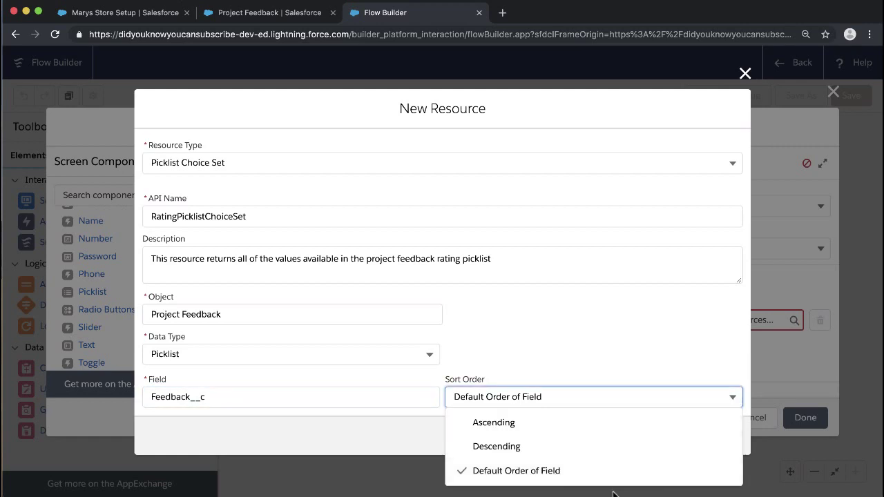
click(612, 351)
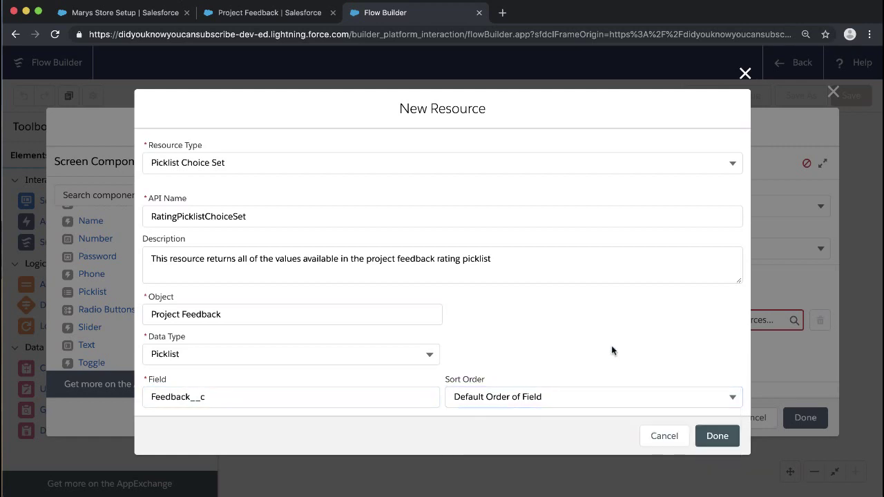
click(719, 437)
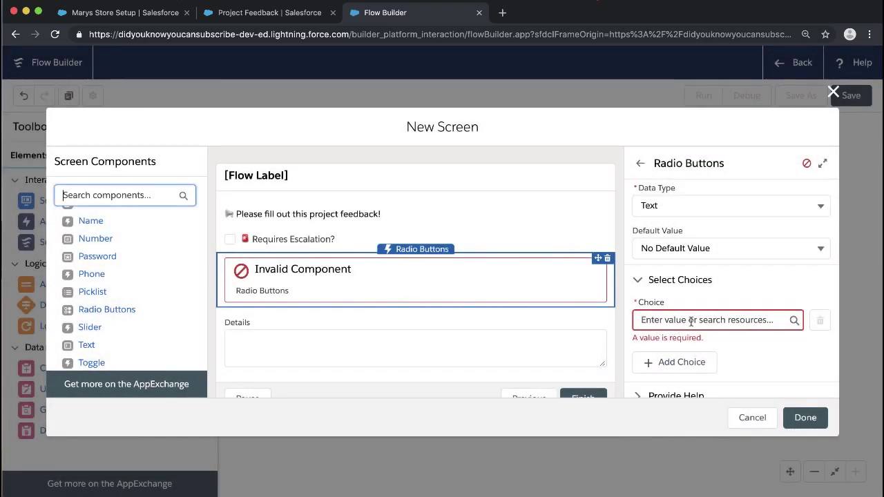
click(692, 320)
click(691, 394)
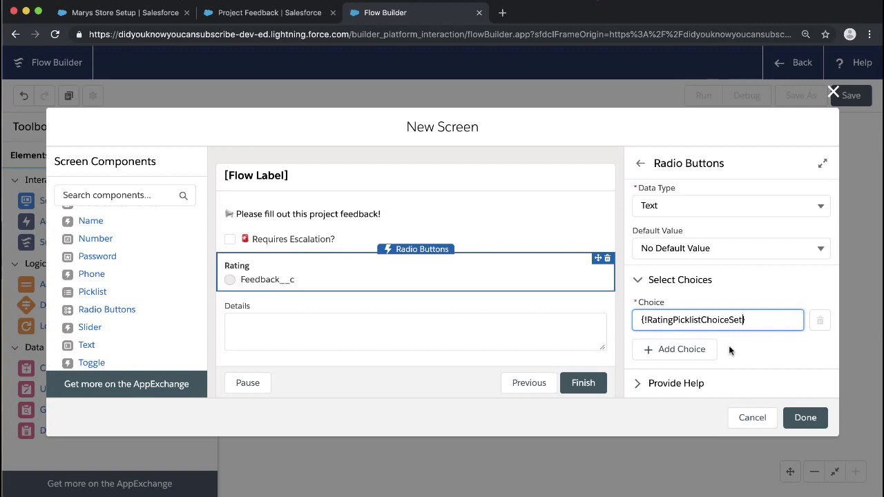
Step: Disable the Previous option in the feedback screen's navigation controls
click(478, 188)
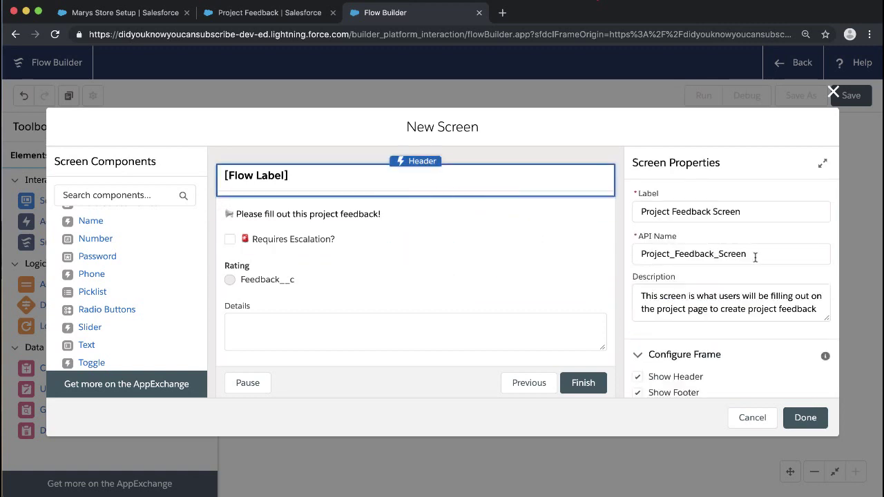
scroll(757, 255, down, 3)
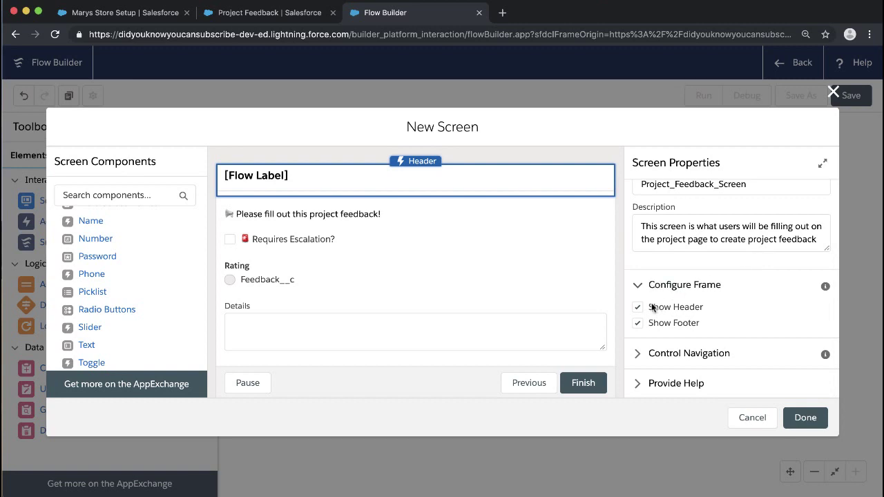
click(638, 355)
scroll(638, 356, down, 2)
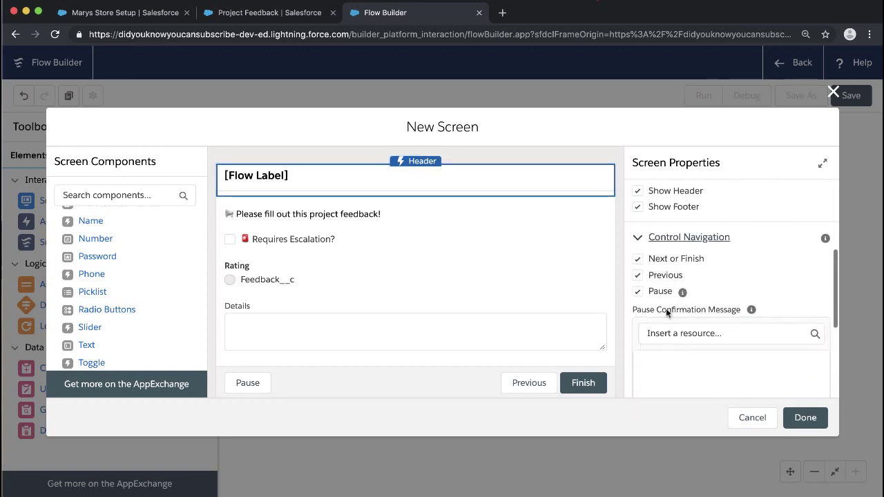
scroll(683, 256, up, 1)
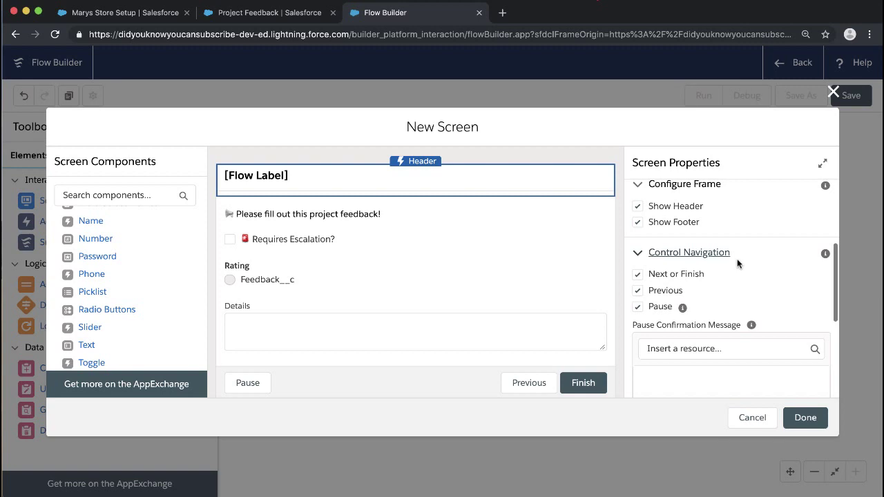
click(637, 291)
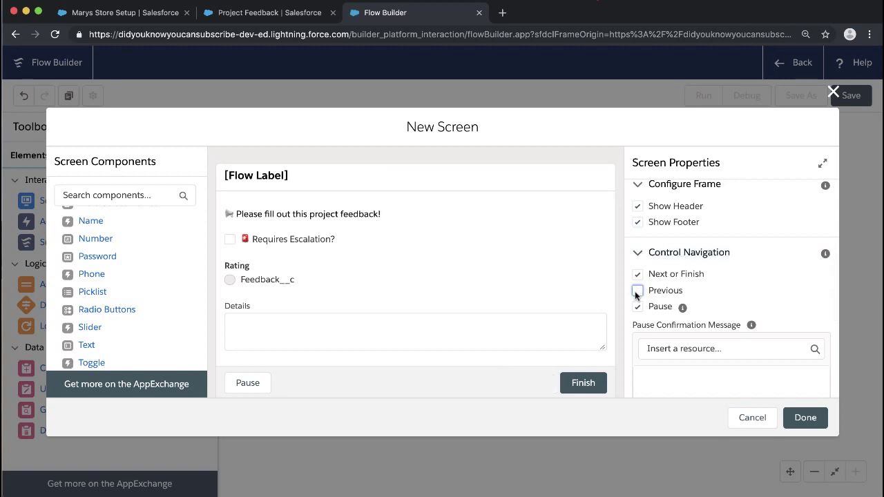
Step: Disable the Pause option in the feedback screen's navigation controls and finish the screen element
click(637, 308)
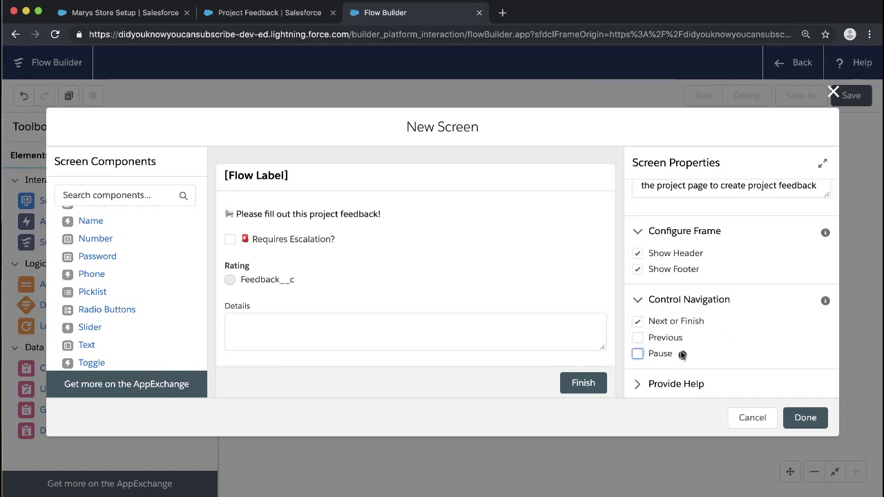
click(806, 418)
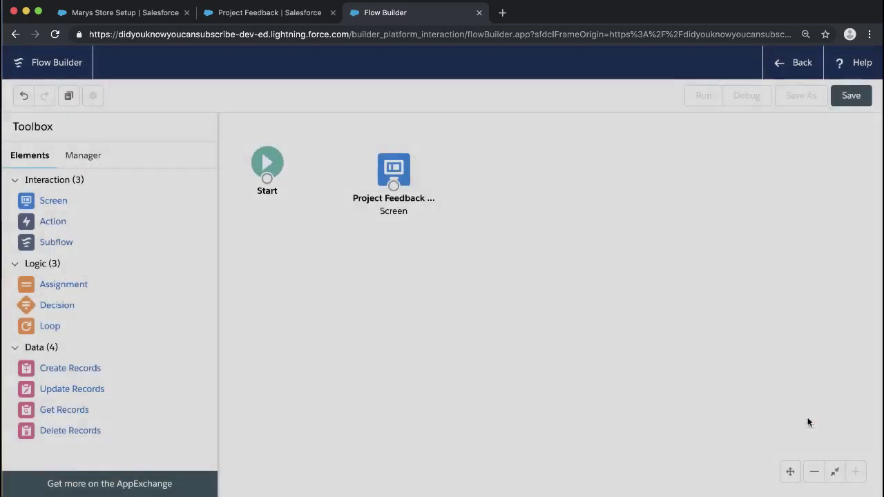
Step: Reposition the Project Feedback screen element slightly on the canvas and connect the Start element to it
click(401, 166)
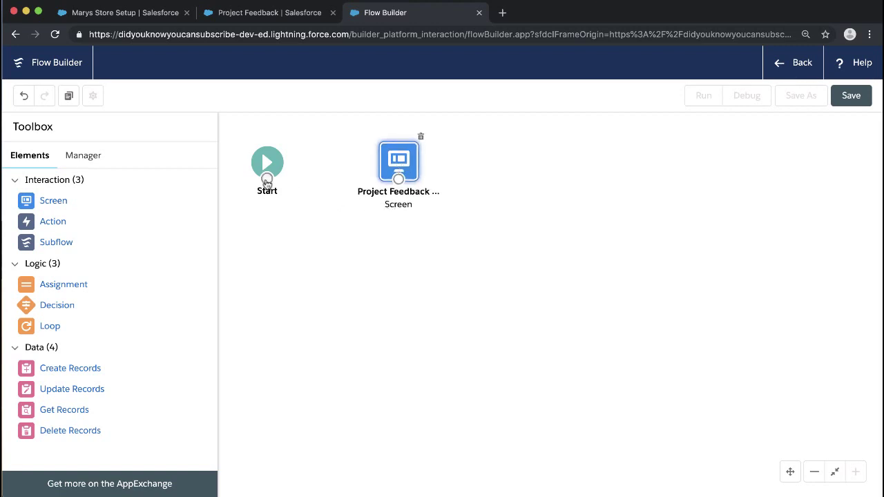
drag(267, 181, 401, 185)
drag(267, 179, 401, 182)
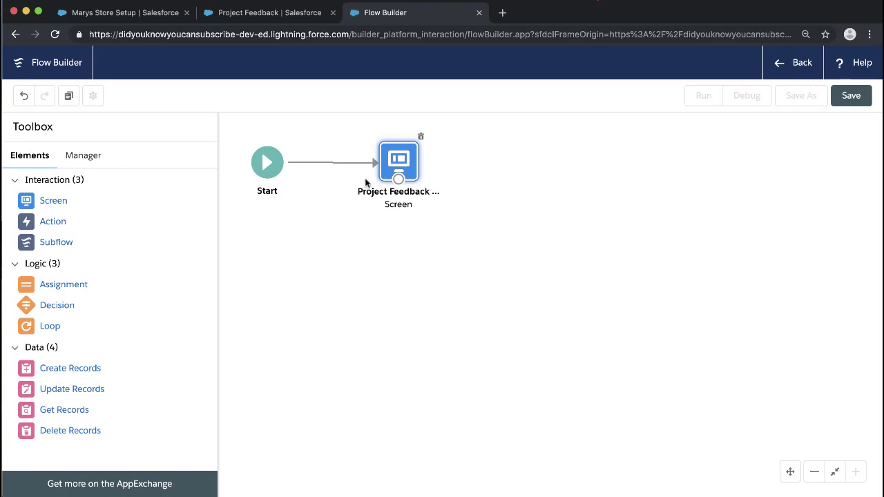
Step: Begin saving the flow with the label "Project Feedback Screen Flow" and the matching API name
click(850, 95)
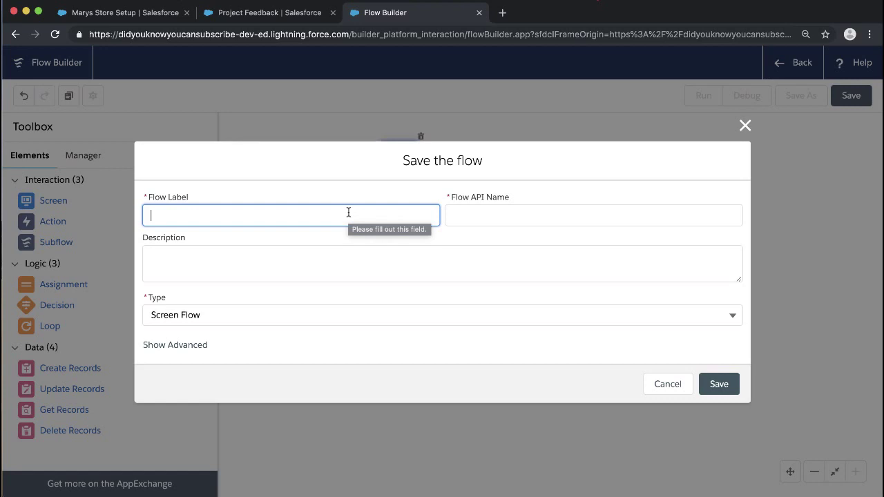
text(Proj)
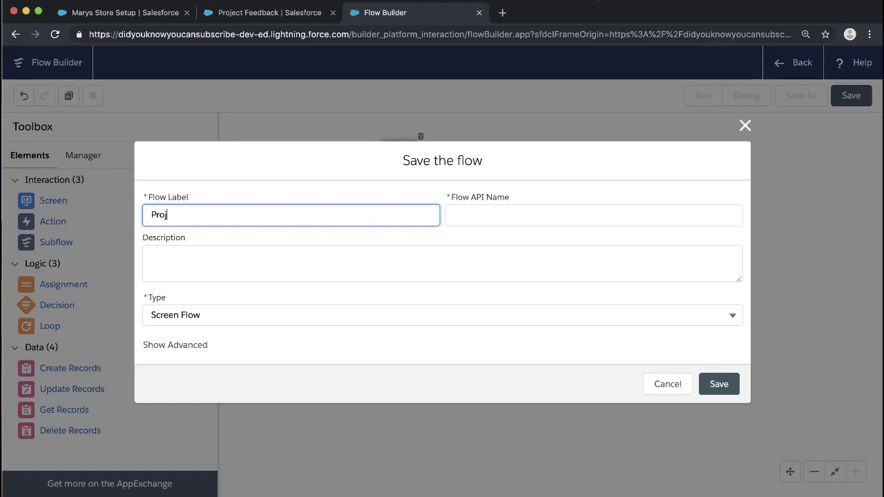
text(ect Feedback Screen Flow)
key(Tab)
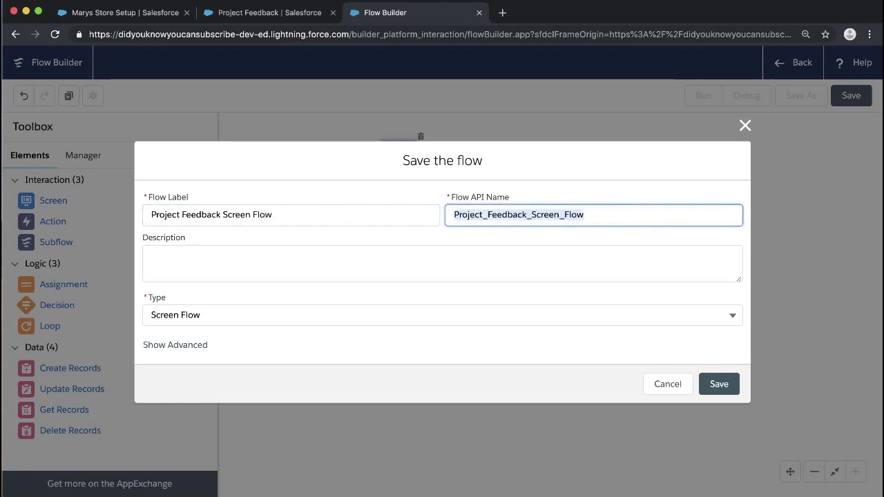
Step: Describe the flow as "This flow gathers project feedback on the project page and creates a new project feedback records" and save it
click(304, 258)
text(Thi)
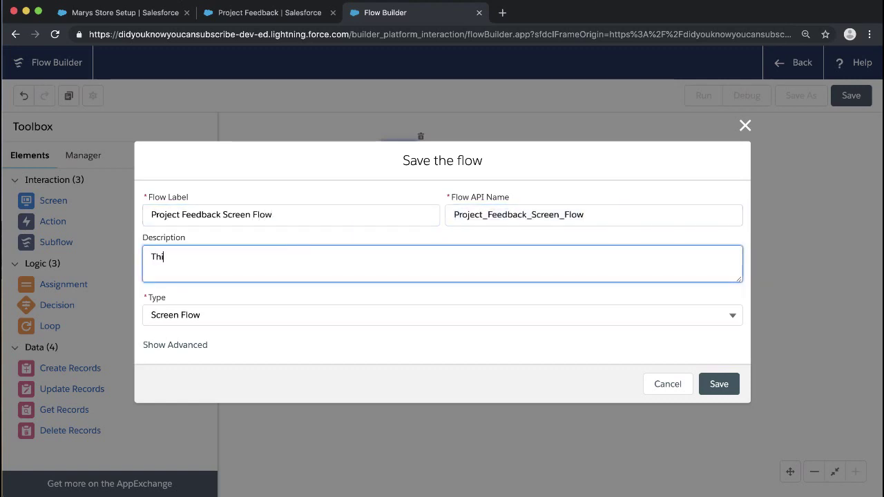
text(s flow gathers project feedback on th)
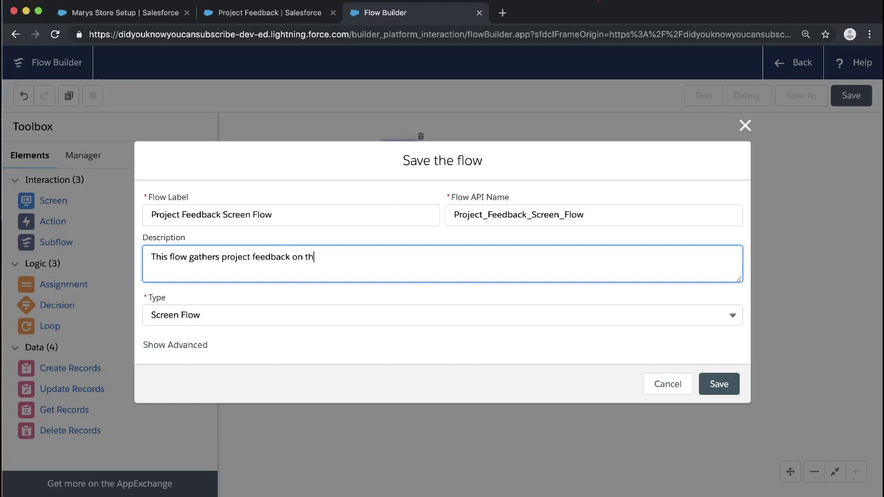
text(e project page and creates an)
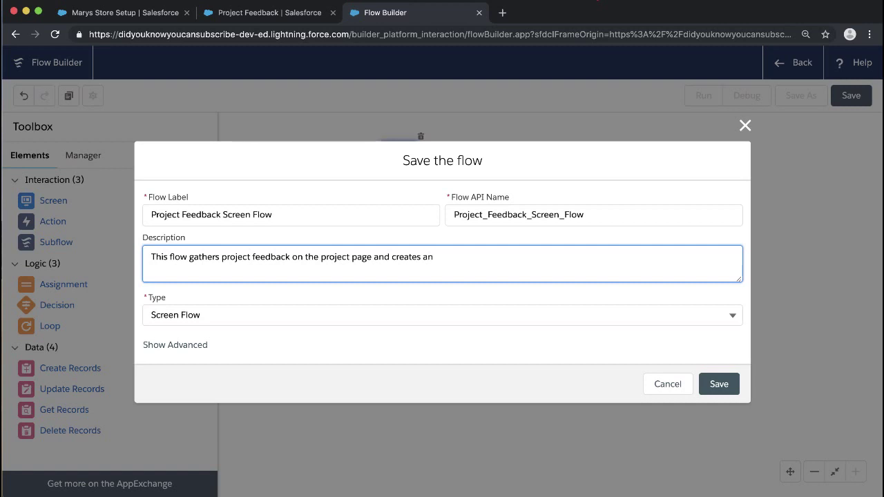
key(BackSpace)
text( new project feedback records)
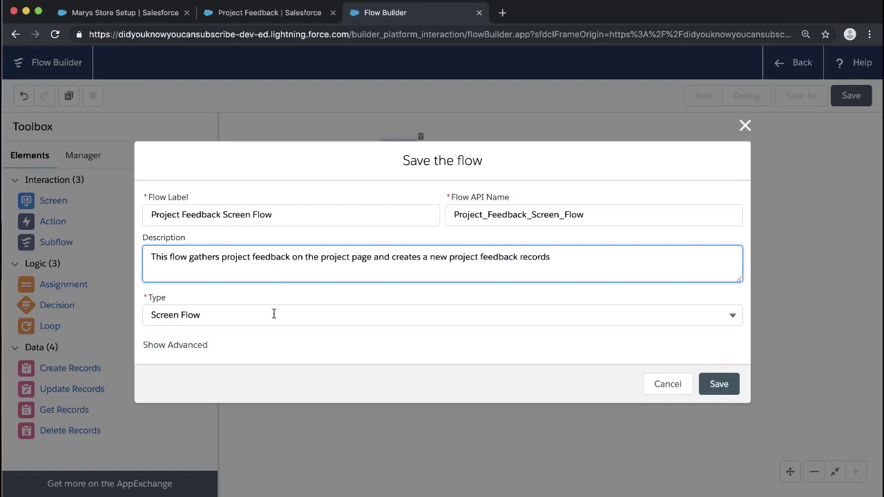
click(719, 385)
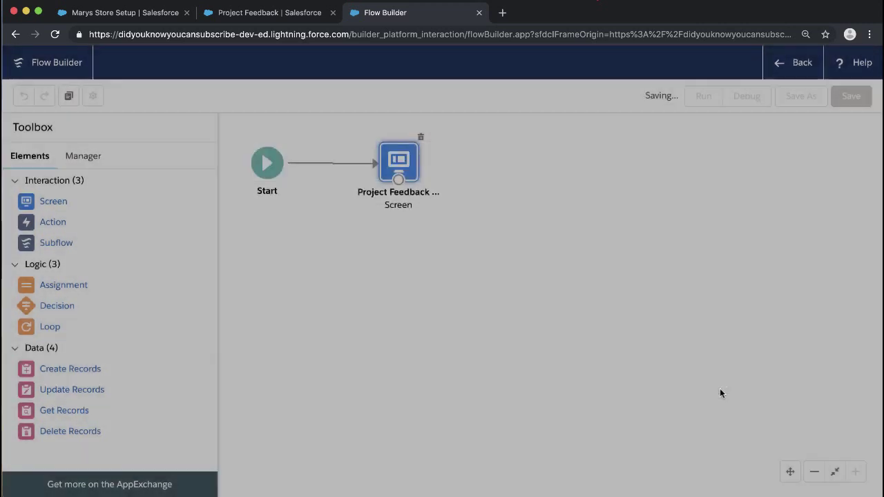
scroll(648, 201, down, 1)
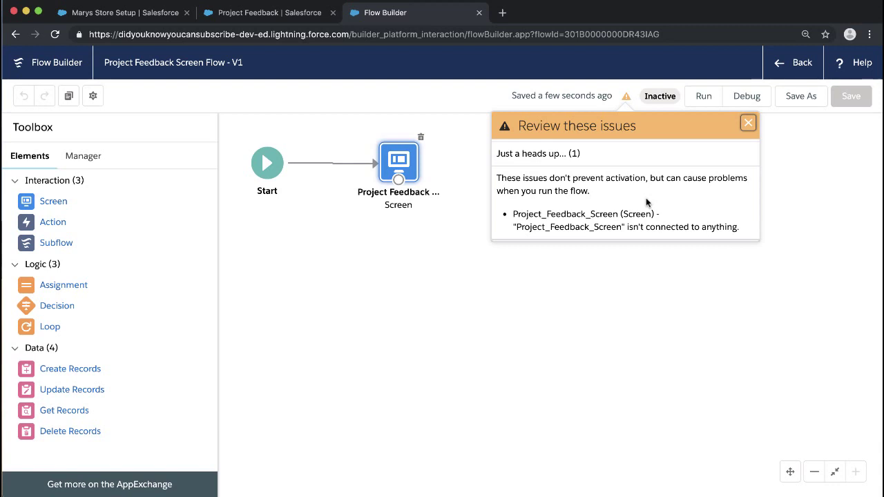
click(748, 123)
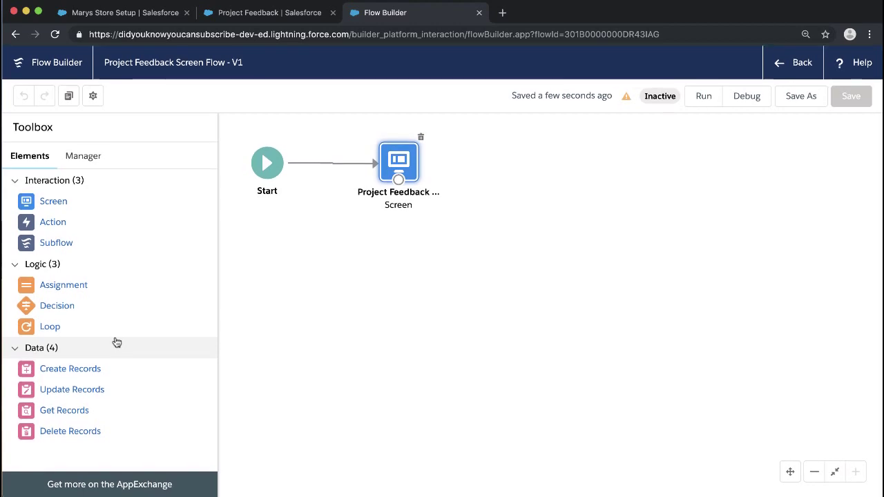
click(84, 158)
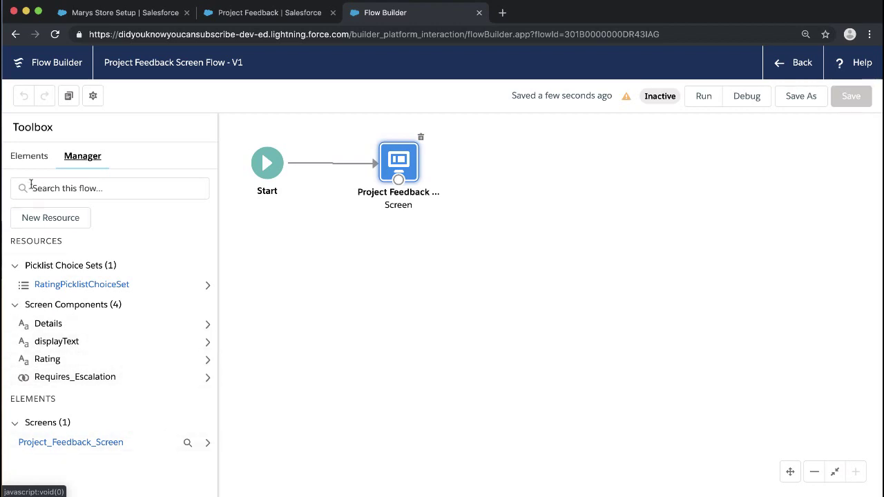
click(26, 161)
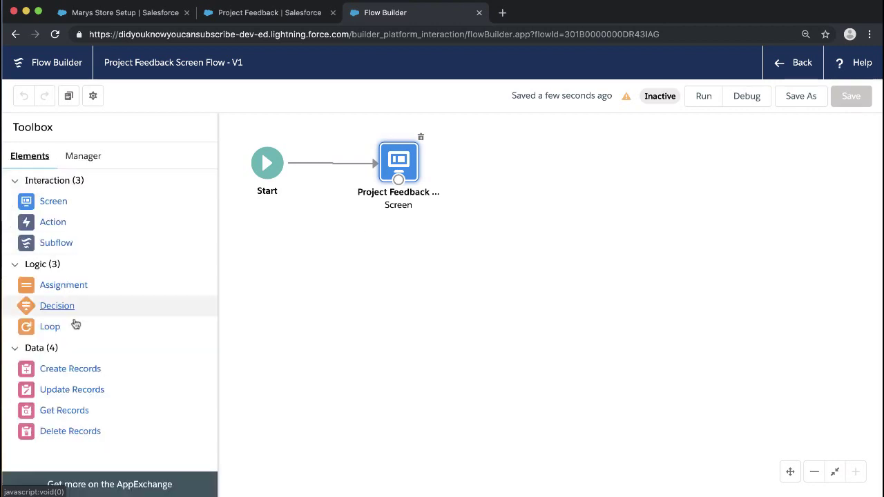
Step: Add a Create Records element below the screen element and label it "Create new project feedback record"
drag(71, 369, 385, 272)
text(C)
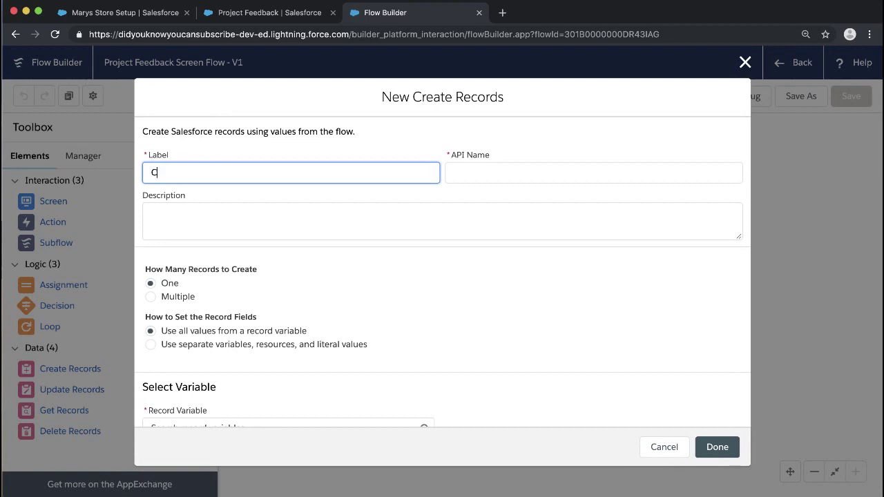
text(reate new proje)
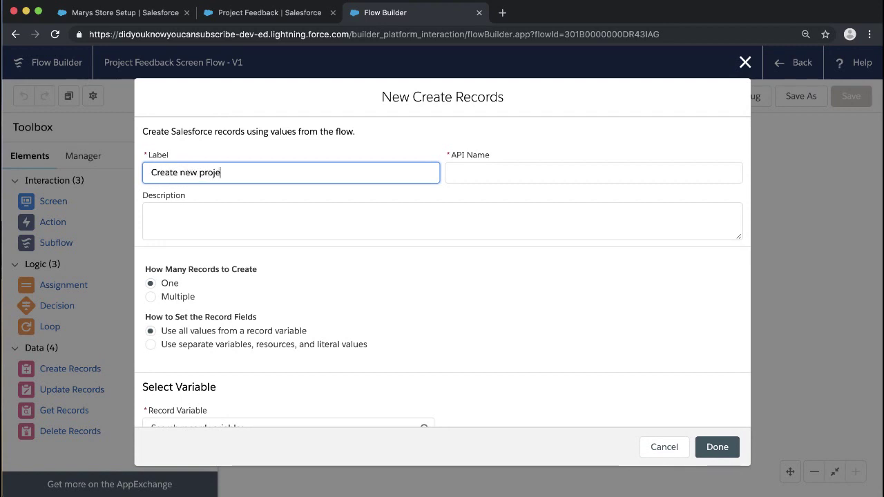
text(ct feedback record)
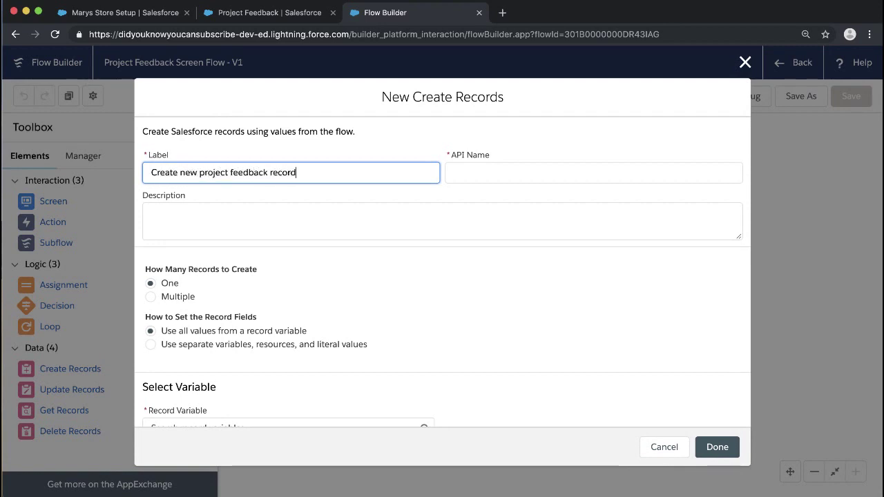
key(Tab)
Step: Describe the Create Records element as "Create new feedback record with values from the screen"
click(330, 229)
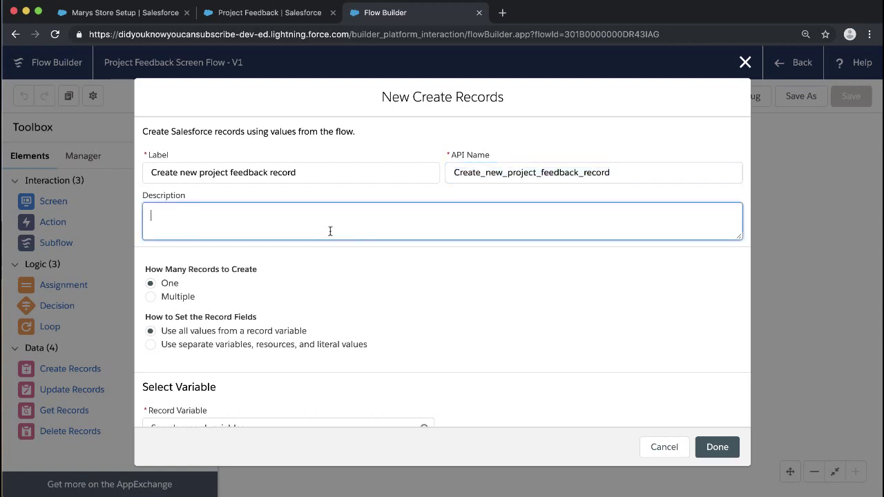
text(Create new reco)
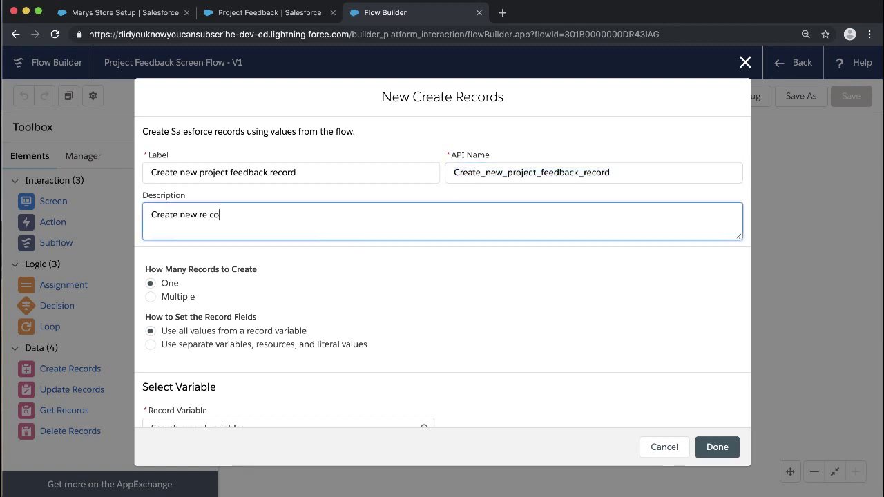
key(BackSpace)
key(BackSpace)
text(feedback recrod with)
key(BackSpace)
key(BackSpace)
key(BackSpace)
key(BackSpace)
key(BackSpace)
key(BackSpace)
key(BackSpace)
key(BackSpace)
key(BackSpace)
text(ord with values )
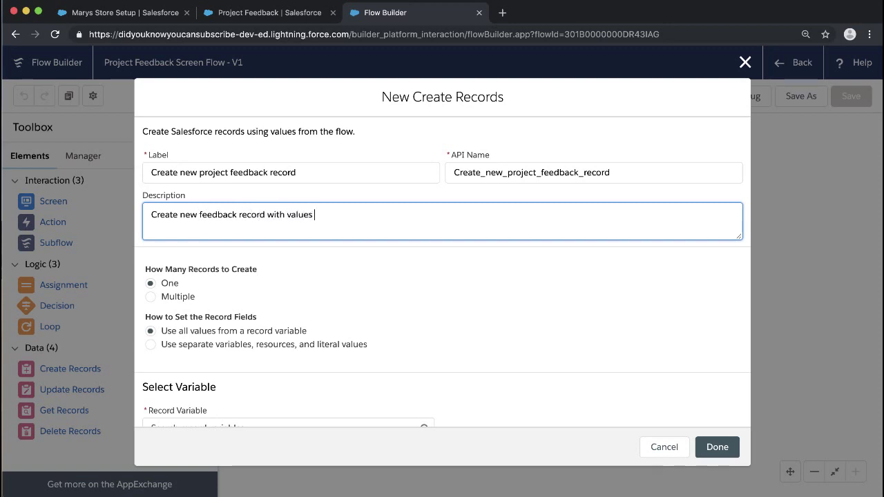
text(from the screen)
Step: Set the record fields to use separate variables, resources and literal values, and choose Project Feedback as the object
scroll(278, 309, down, 1)
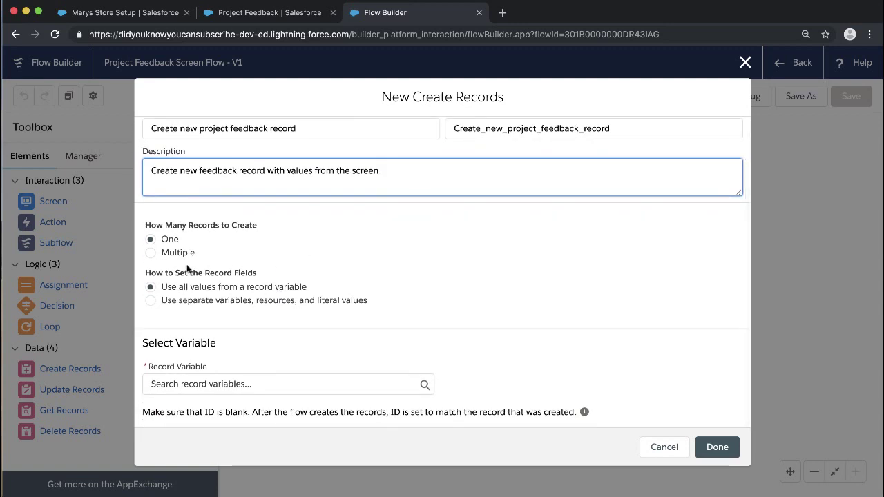
click(150, 302)
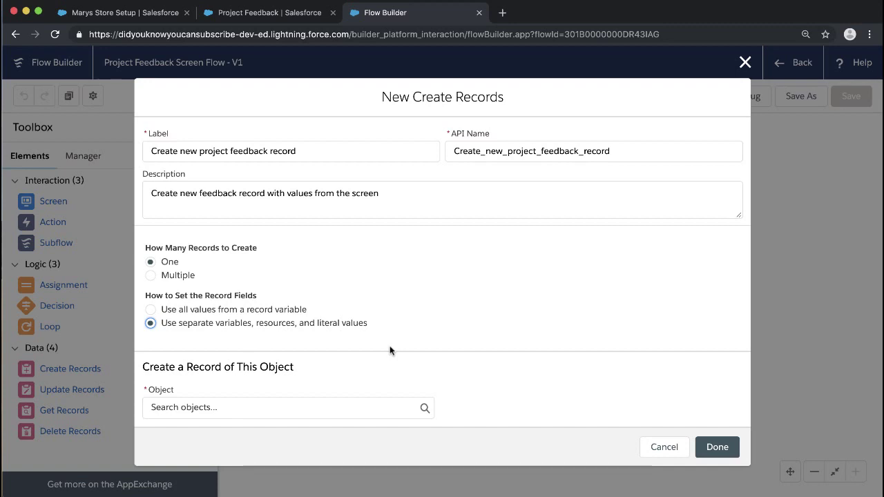
click(218, 402)
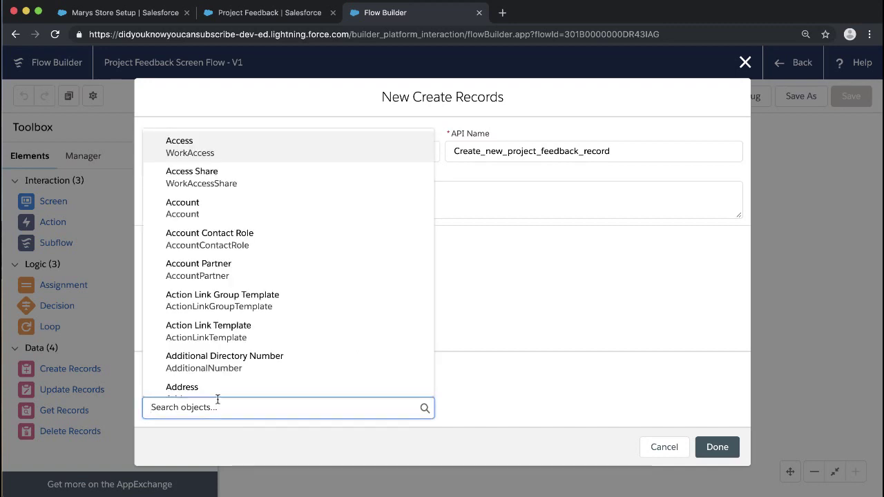
text(feedb)
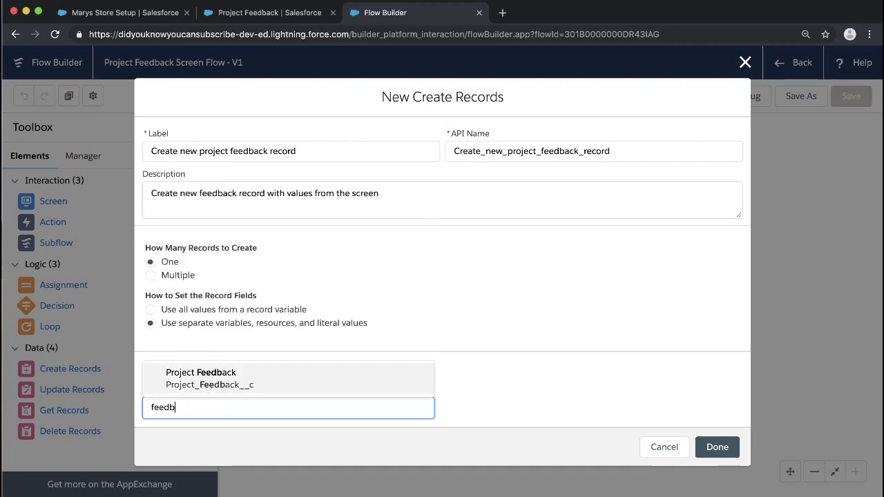
click(257, 395)
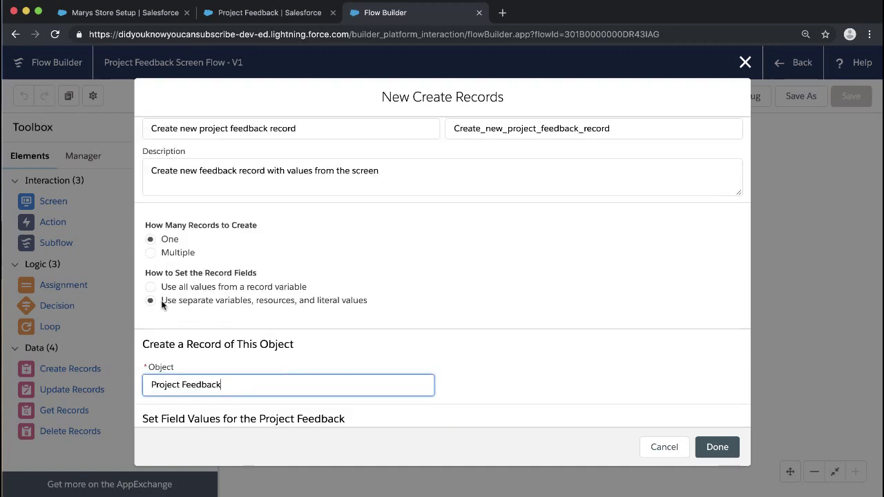
Step: Set the Project Feedback record's Details__c field to the value of the Details screen component
scroll(176, 312, down, 4)
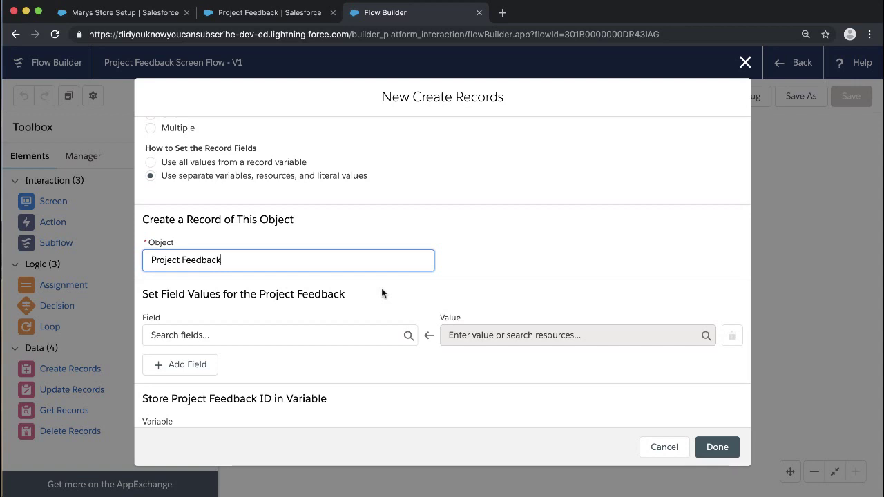
scroll(382, 293, down, 1)
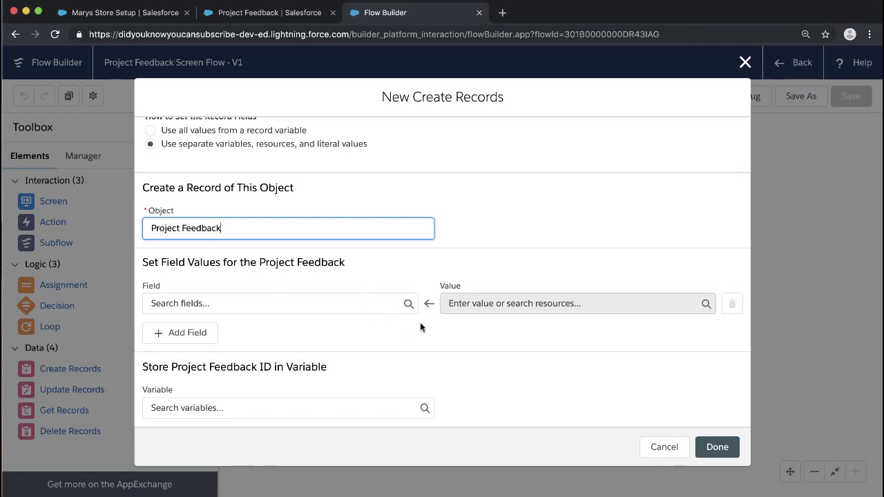
click(328, 304)
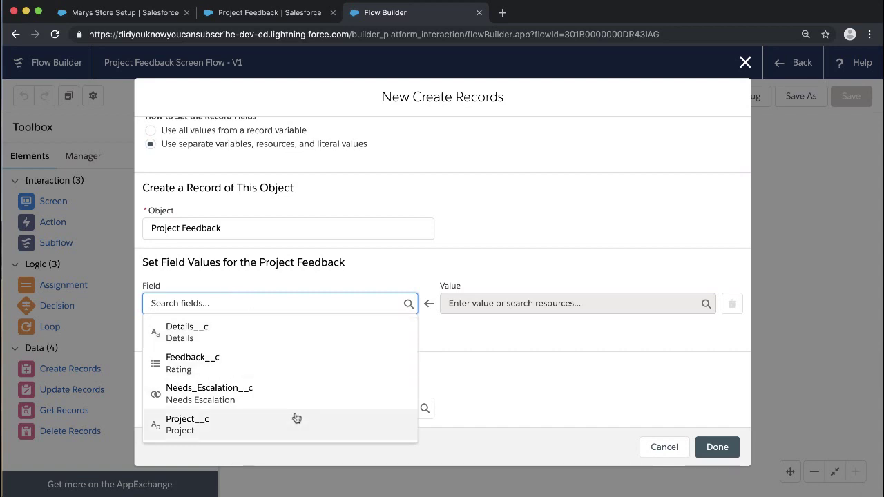
click(281, 338)
click(613, 304)
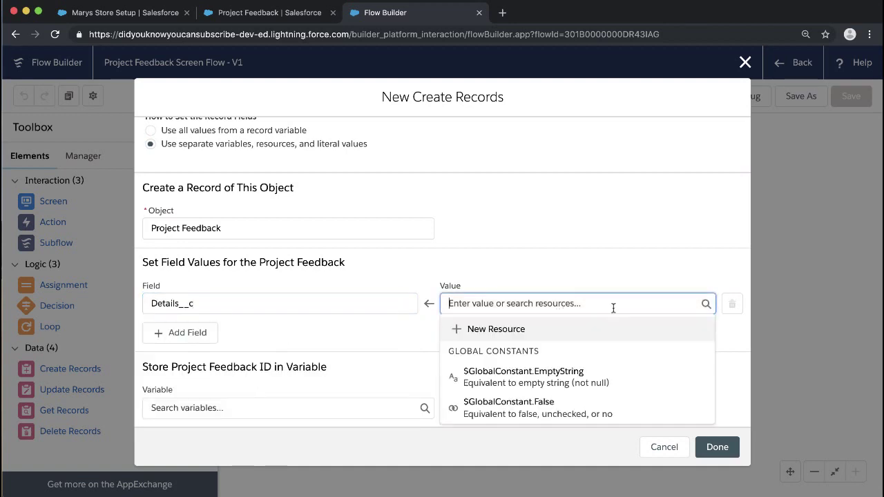
scroll(648, 368, down, 3)
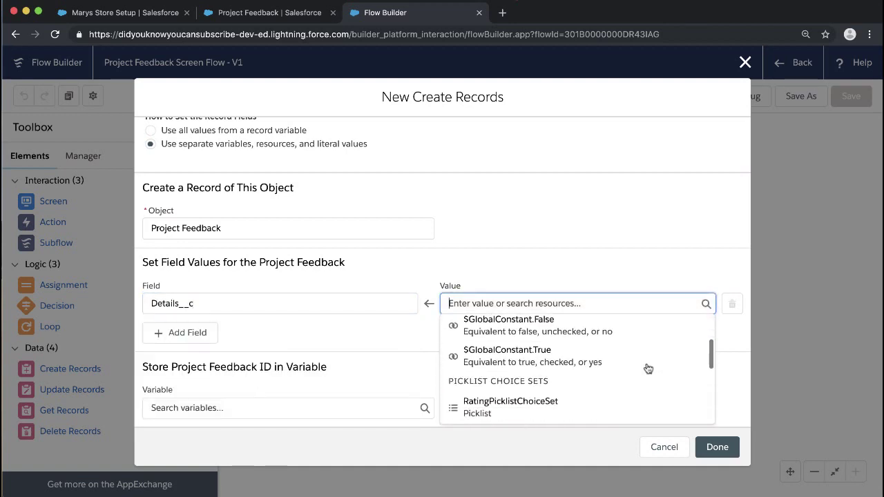
scroll(647, 368, down, 1)
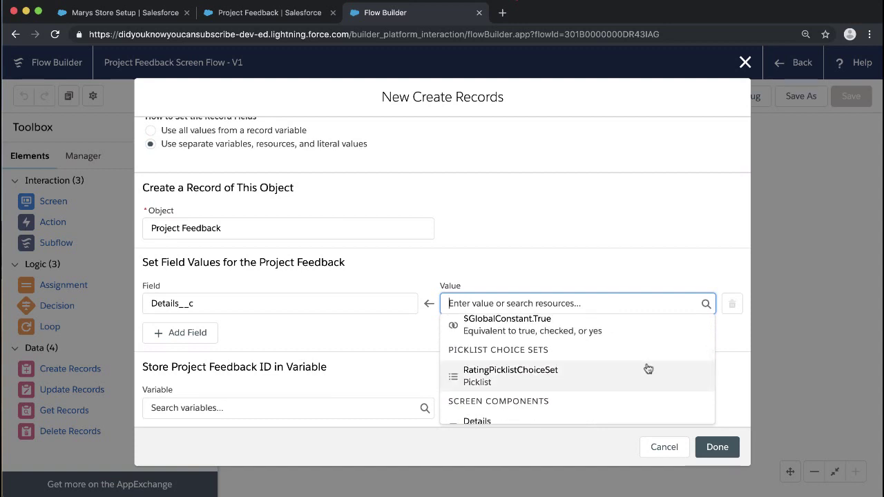
scroll(611, 371, down, 5)
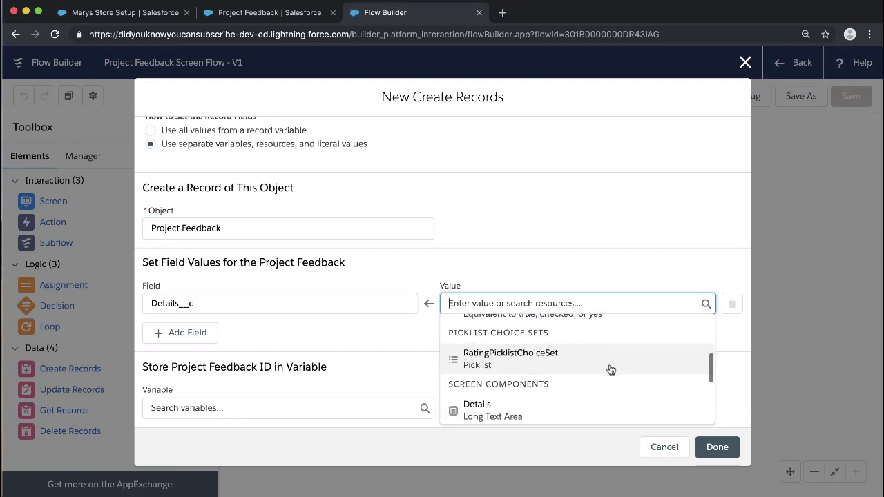
scroll(611, 370, up, 3)
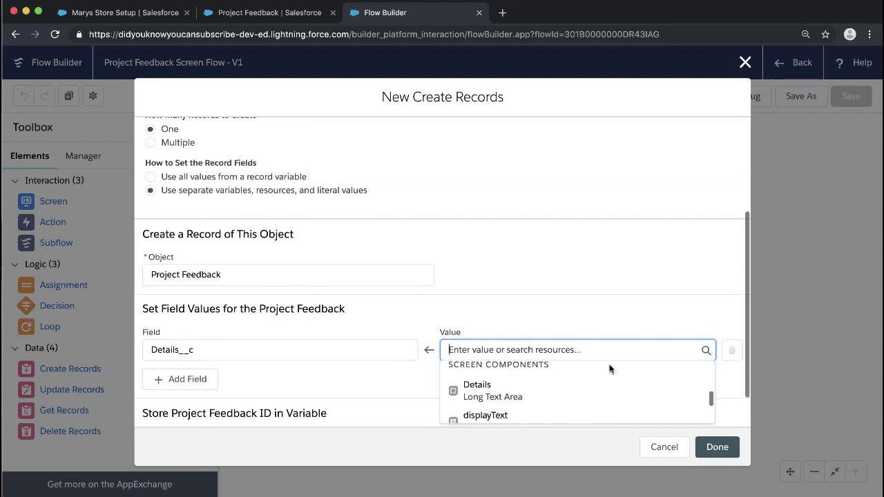
scroll(611, 371, down, 3)
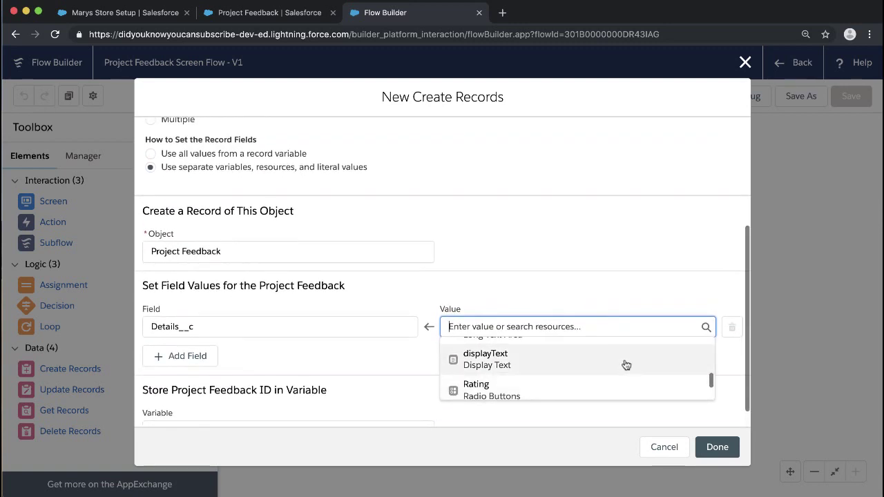
scroll(626, 359, up, 3)
scroll(646, 285, down, 1)
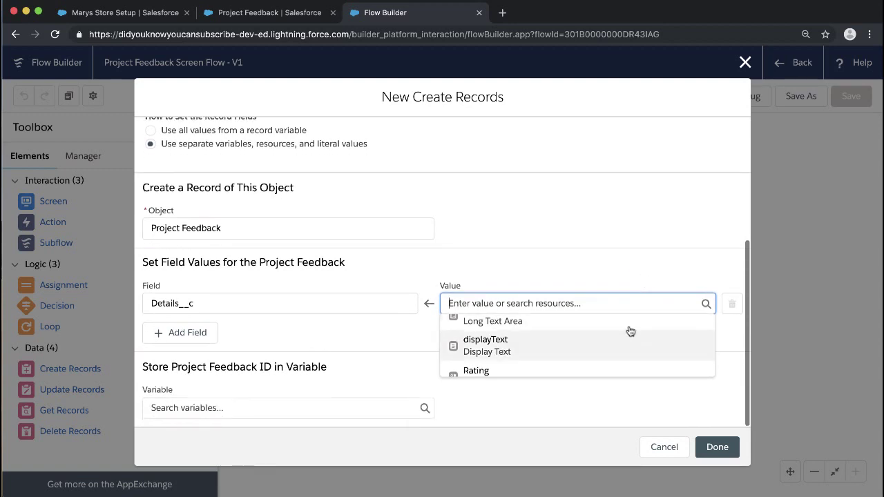
scroll(627, 342, up, 2)
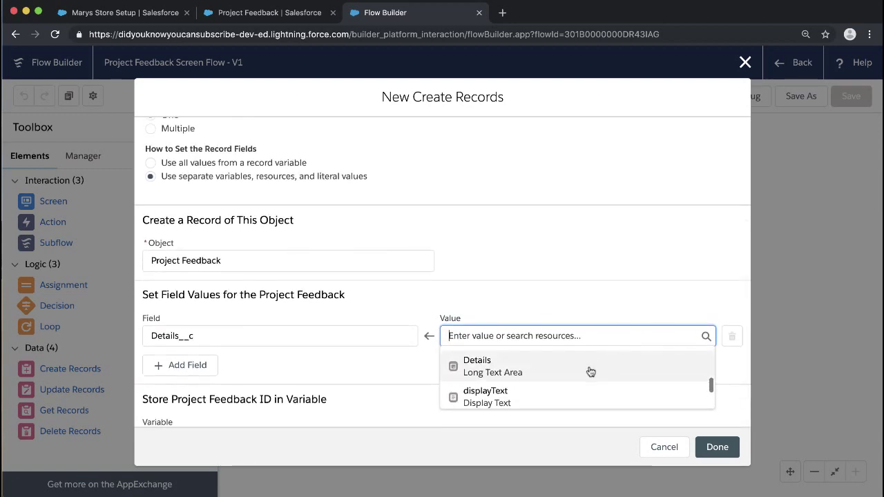
click(591, 372)
Step: Add a second field assignment that fills Needs_Escalation__c from the Requires_Escalation checkbox component
scroll(462, 375, down, 1)
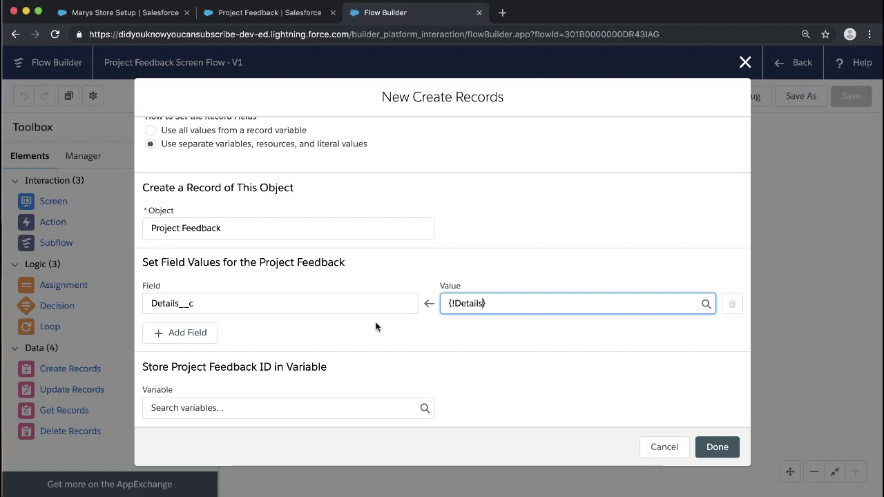
click(192, 333)
scroll(303, 351, down, 2)
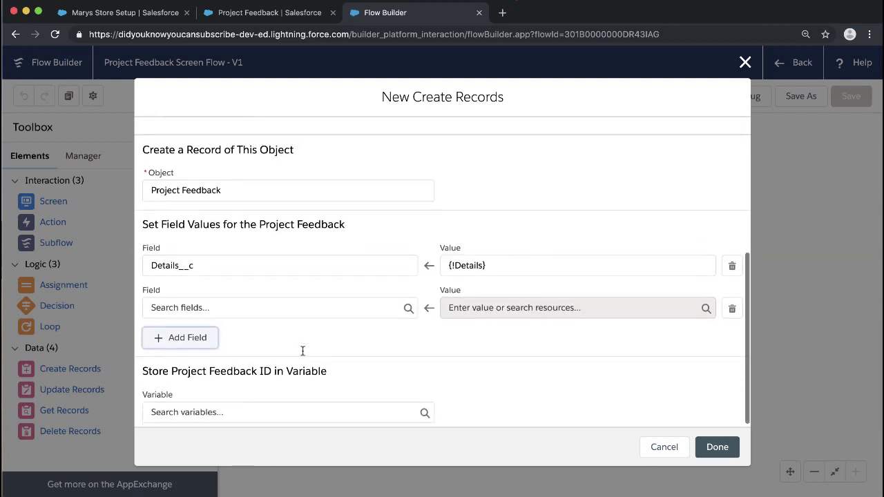
click(273, 308)
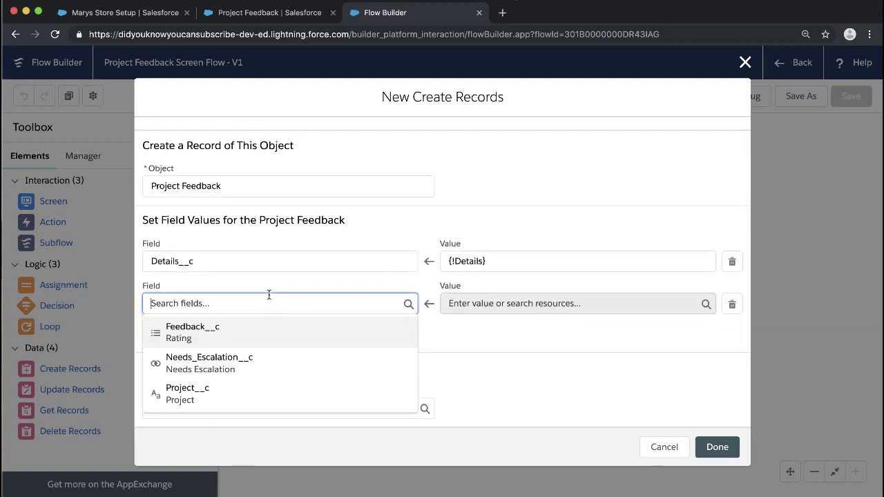
click(288, 360)
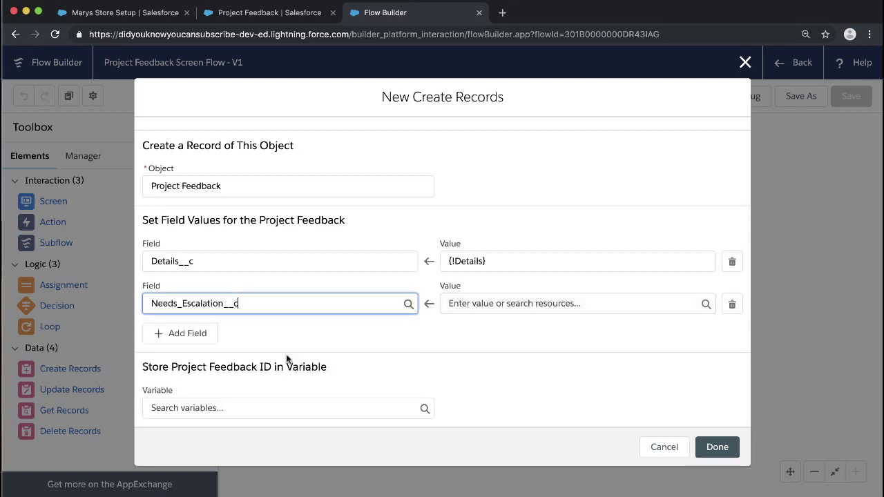
click(587, 305)
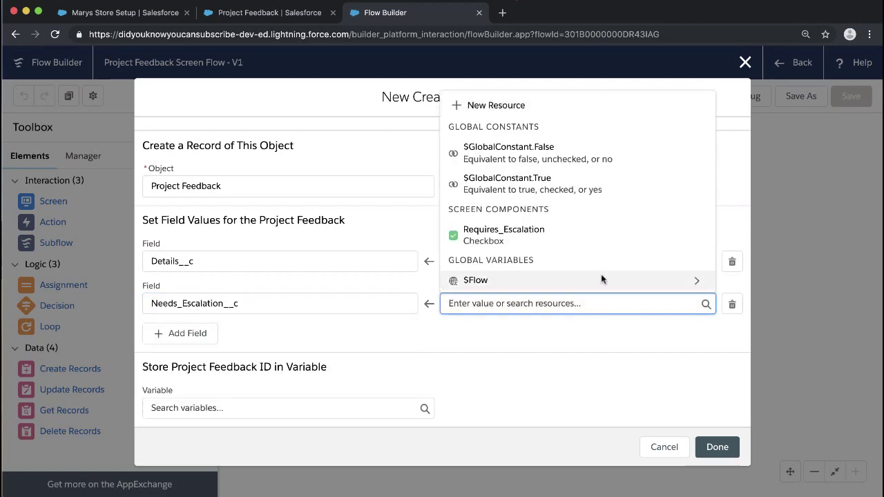
click(517, 235)
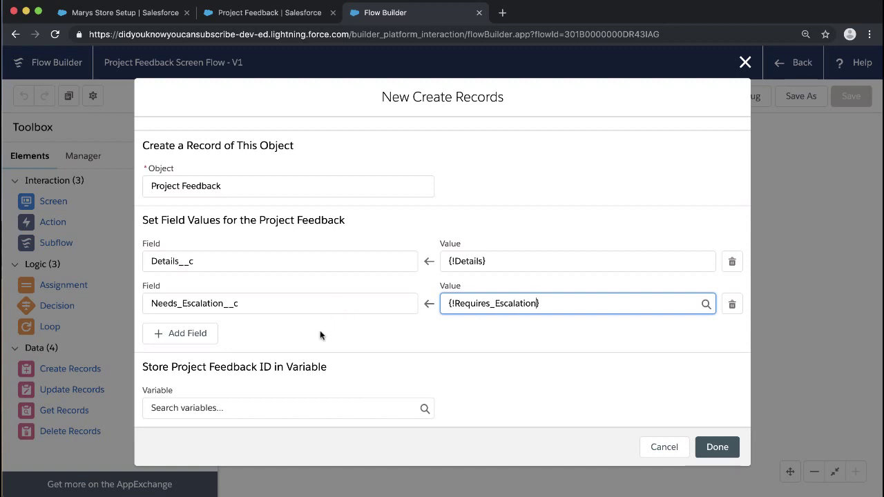
Step: Add a third field assignment that fills Feedback__c from the Rating radio buttons component
click(192, 336)
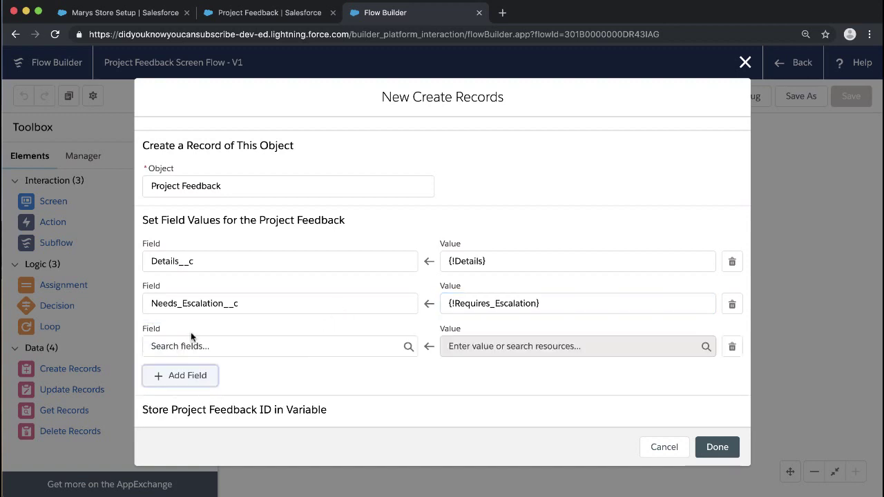
click(222, 345)
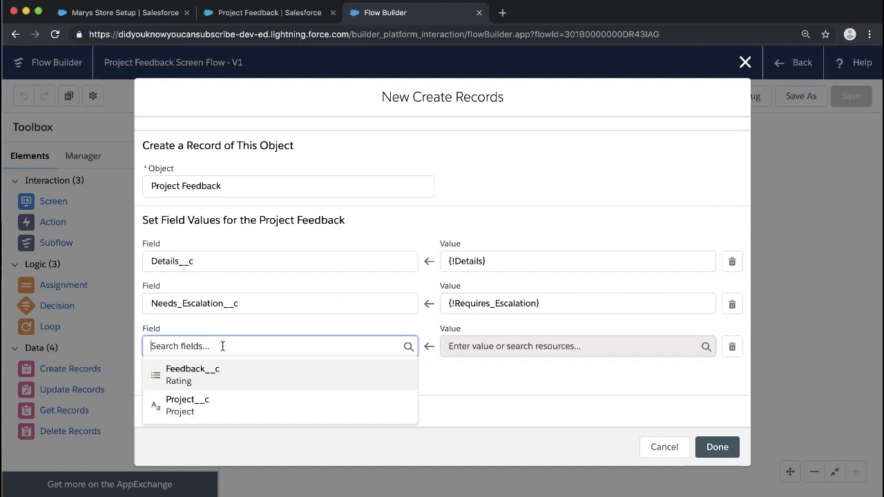
click(273, 381)
scroll(464, 389, down, 1)
click(566, 304)
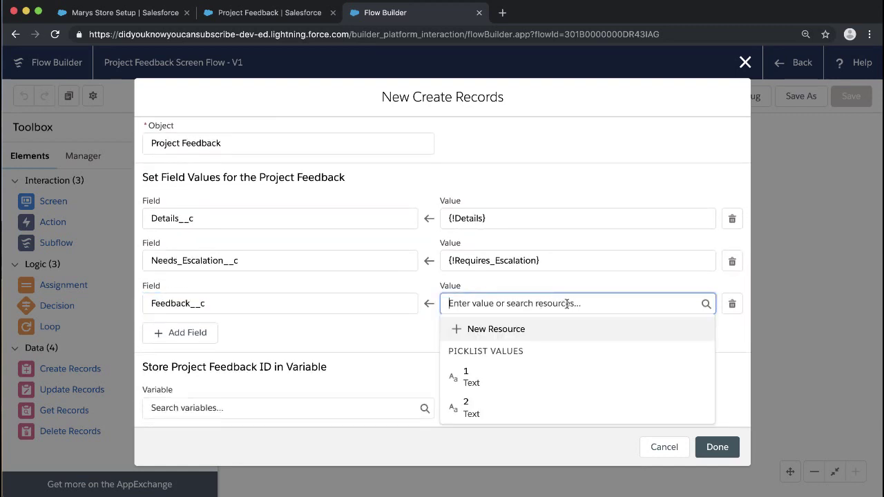
scroll(591, 345, down, 1)
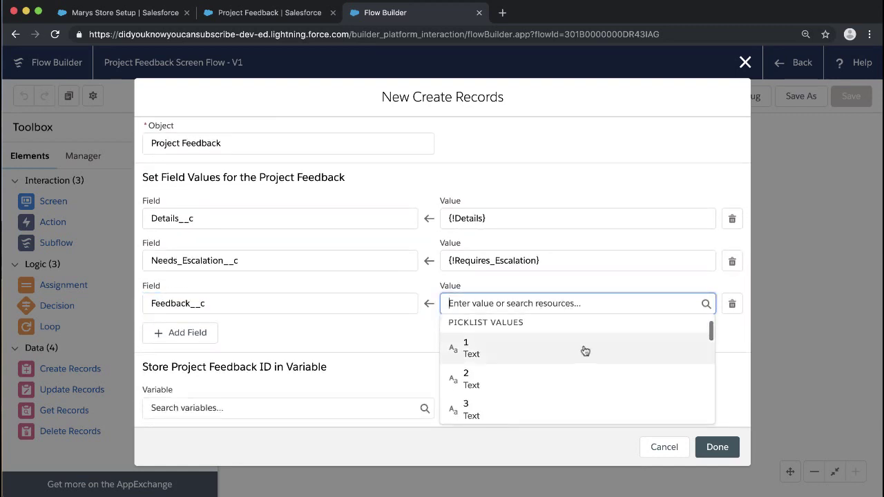
scroll(569, 385, down, 1)
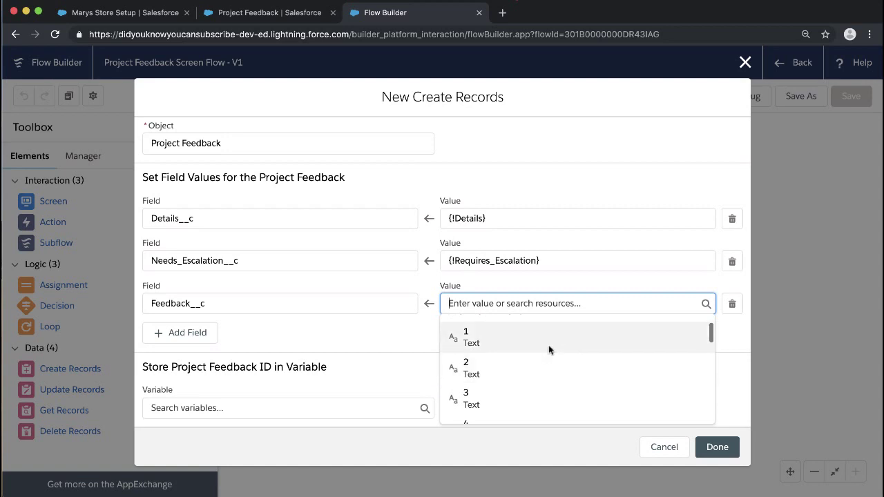
scroll(555, 369, down, 2)
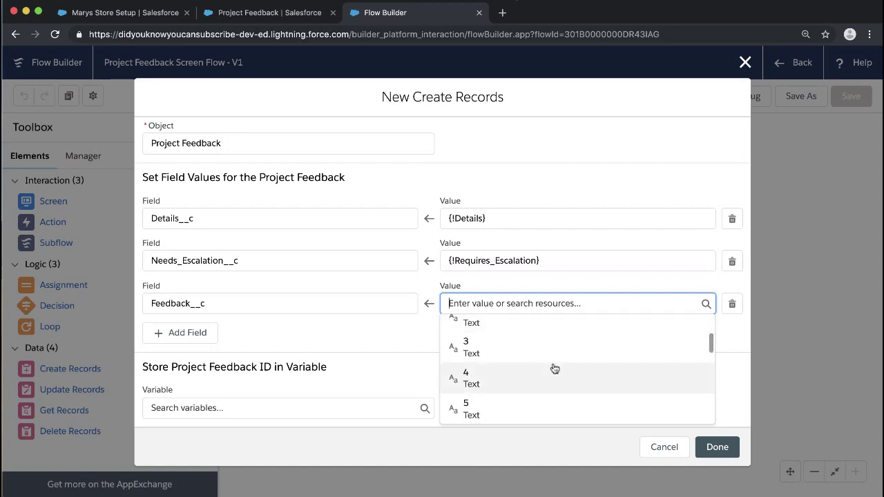
scroll(555, 369, down, 3)
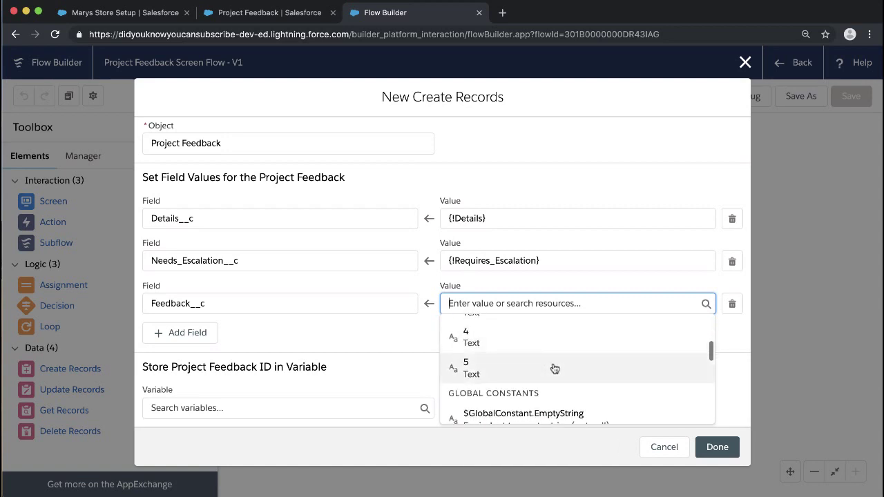
scroll(554, 369, down, 5)
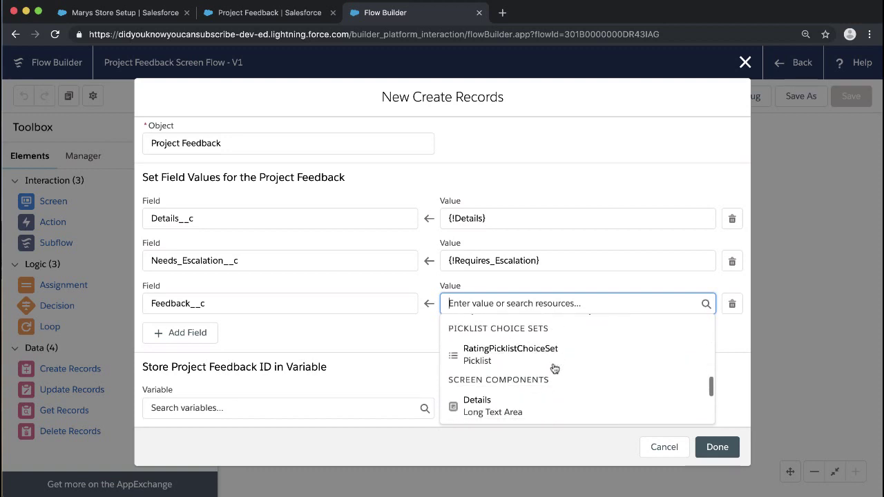
scroll(555, 368, down, 3)
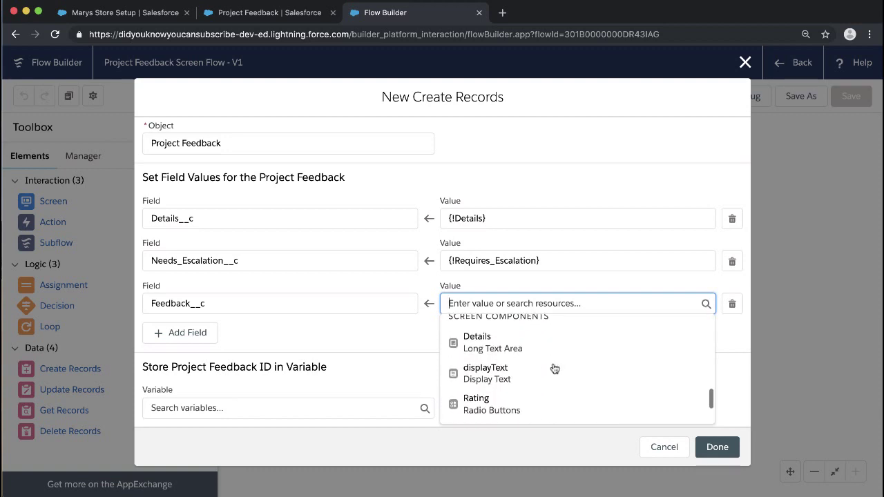
scroll(555, 369, down, 1)
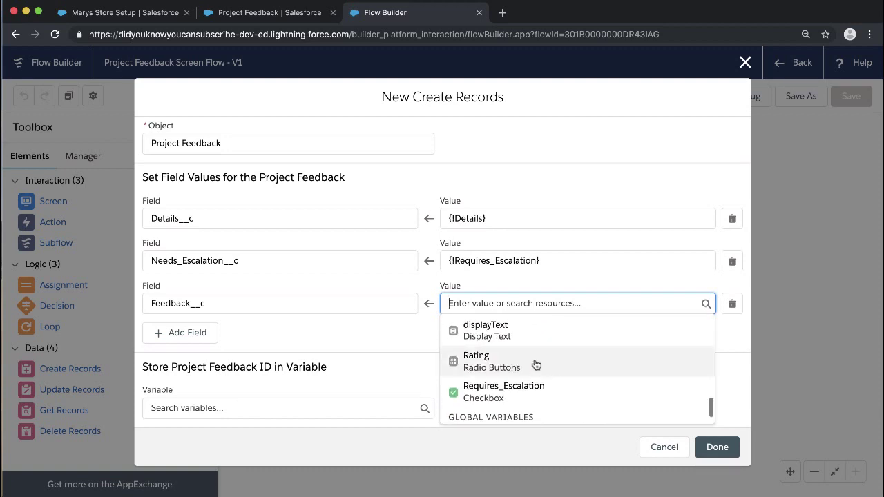
click(537, 365)
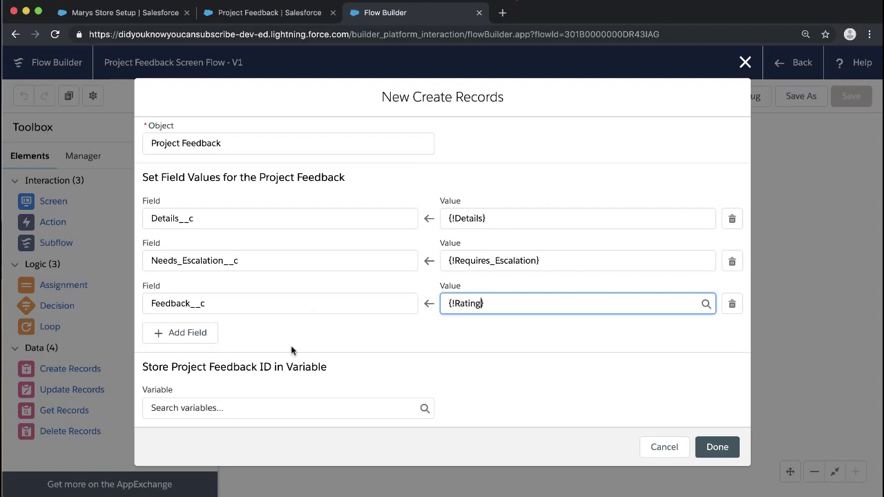
Step: Add a fourth field assignment row and choose Project__c as its field
click(183, 334)
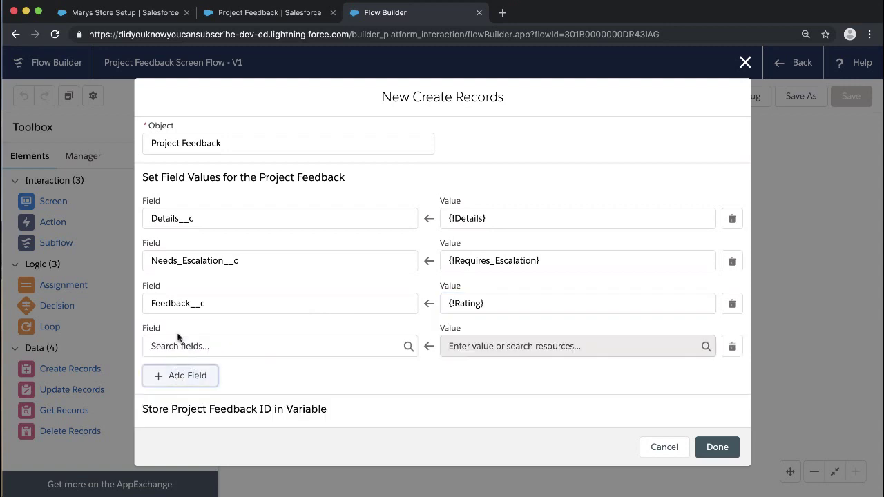
click(246, 347)
click(244, 375)
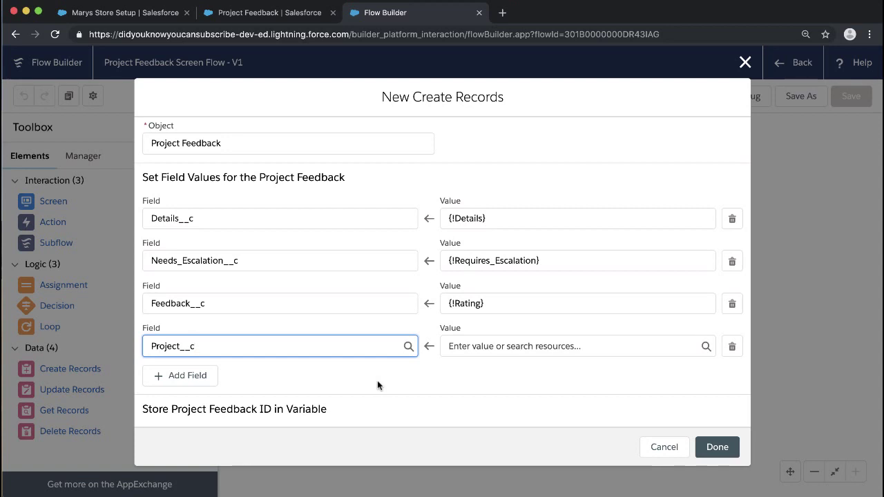
Step: Start a new Variable resource for the Project__c value and give it the API name curProject
click(515, 346)
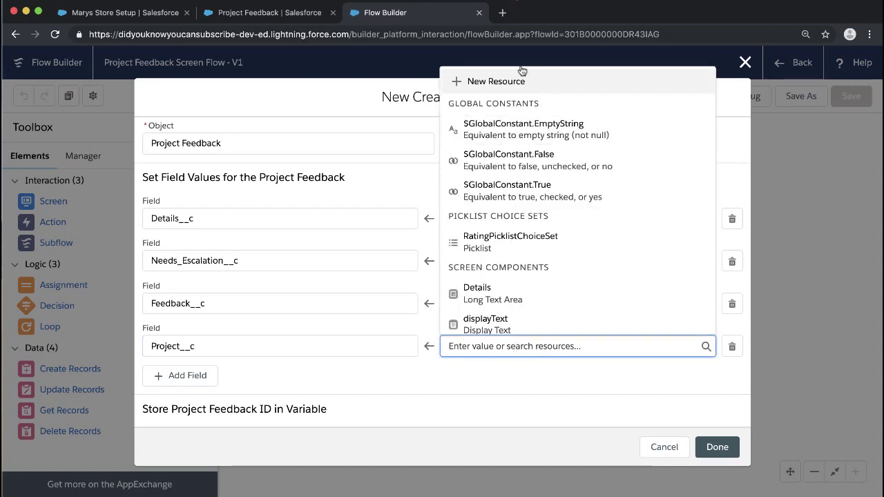
click(497, 81)
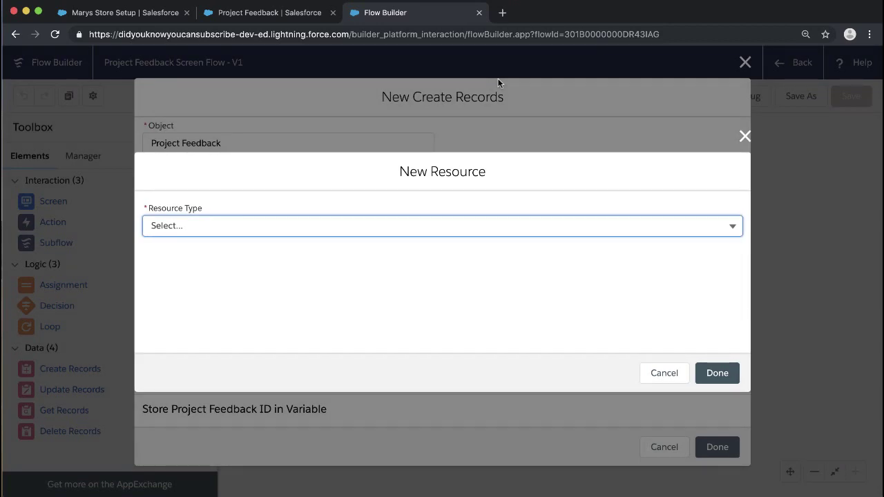
click(278, 233)
click(255, 250)
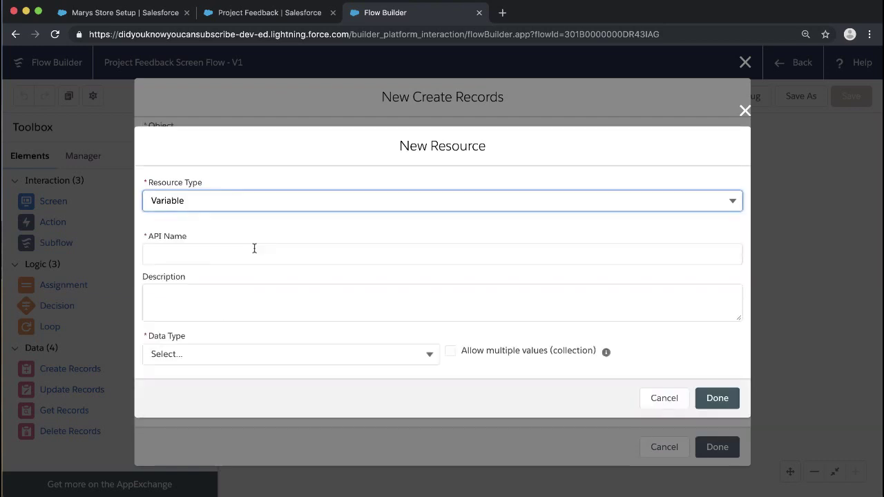
click(237, 256)
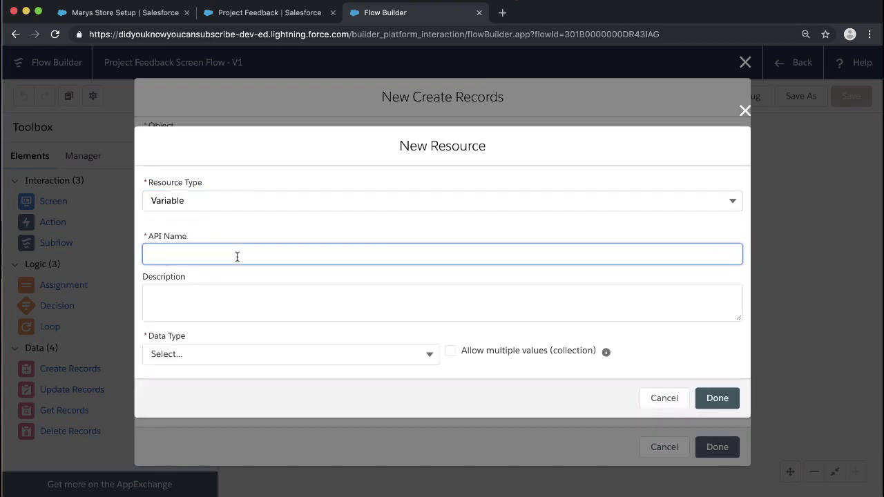
text(curProject)
Step: Describe curProject as "Variable to store the current project ID" and create it as a Text variable available for input
click(228, 296)
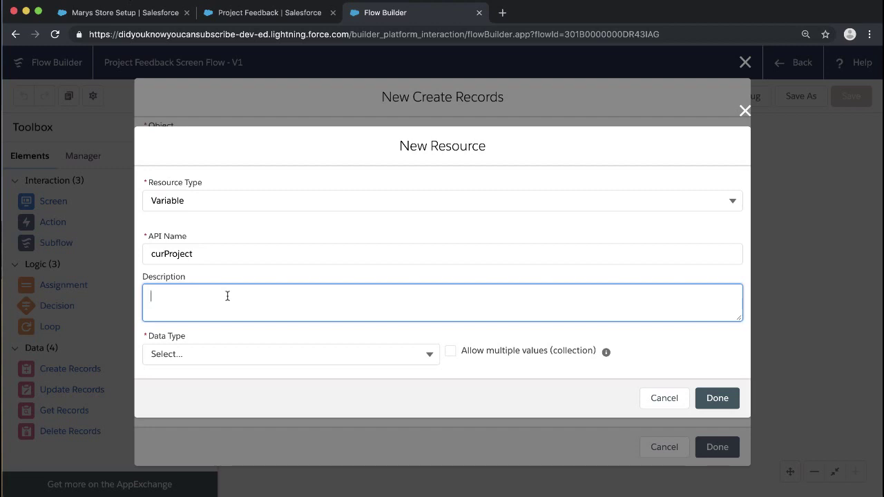
text(Variable to store the current)
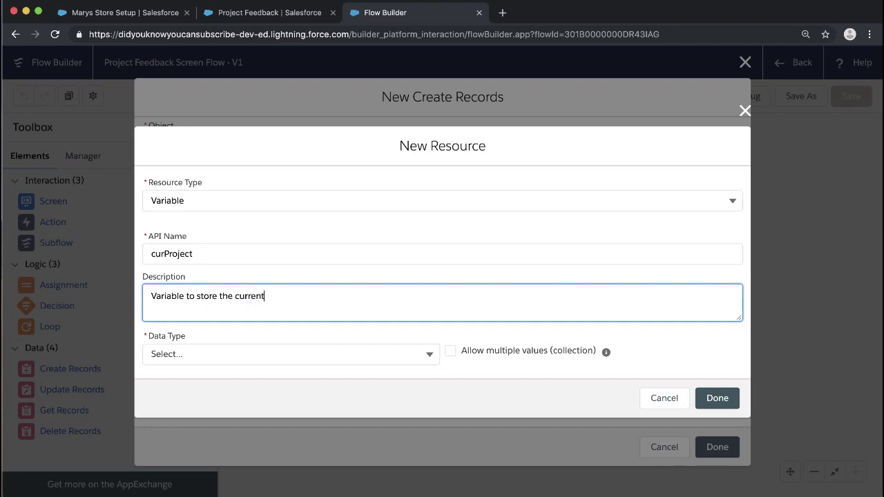
text( project ID)
click(266, 357)
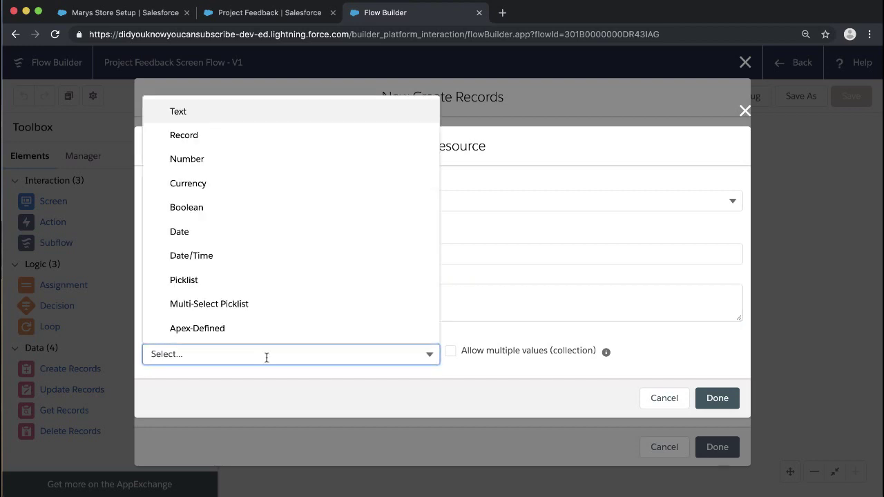
click(234, 121)
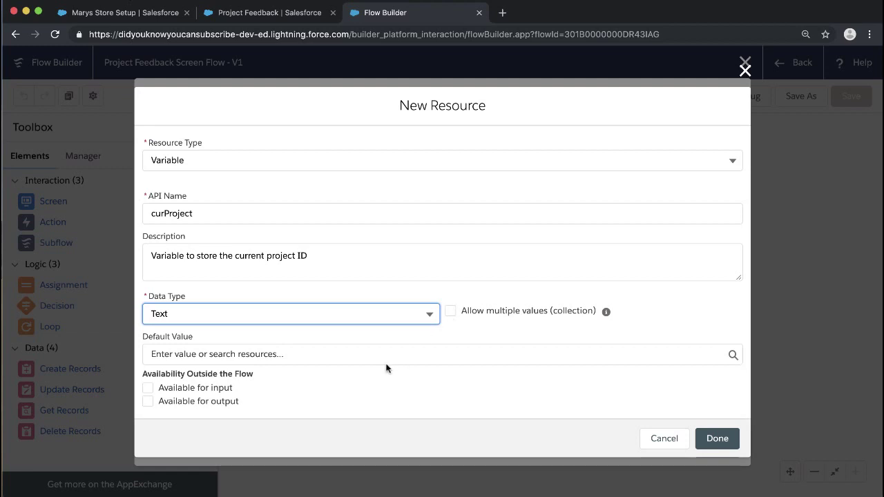
click(148, 388)
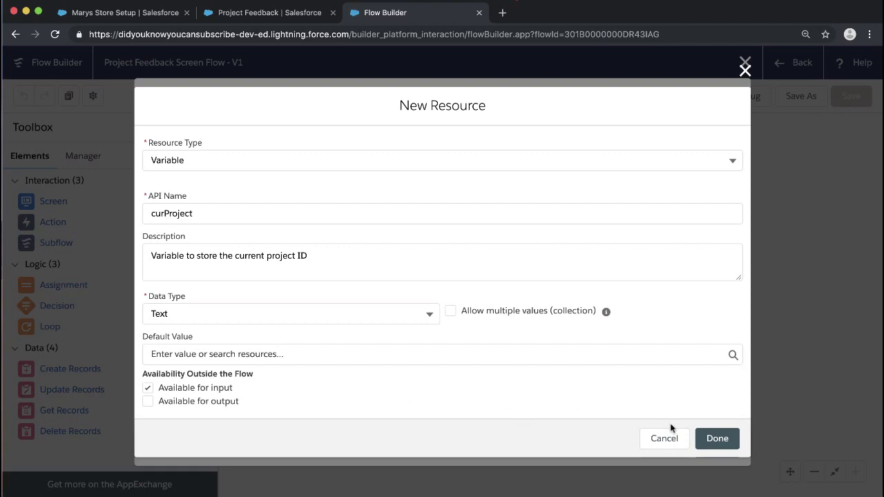
click(714, 440)
Step: Set the Project__c field's value to the curProject variable
scroll(393, 367, down, 5)
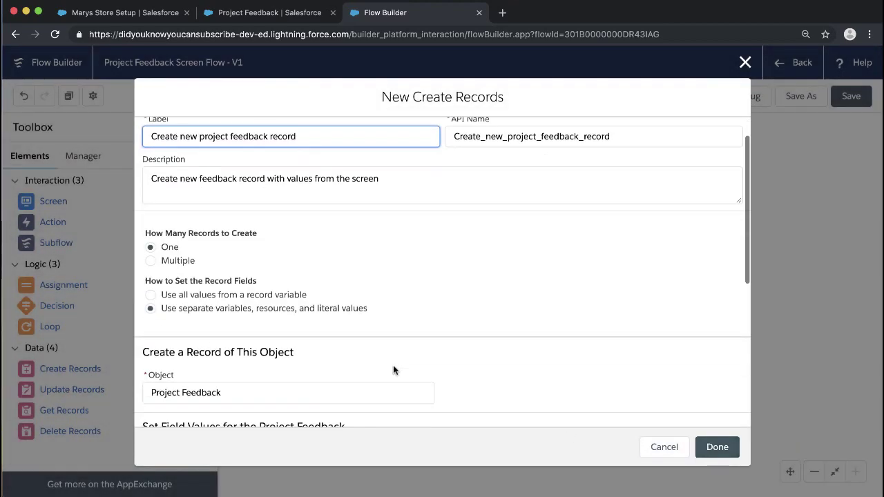
scroll(393, 370, down, 2)
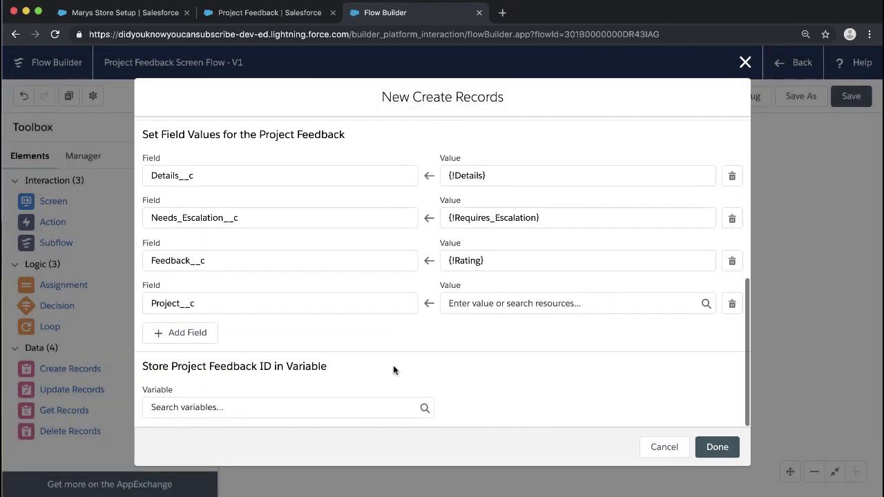
click(502, 304)
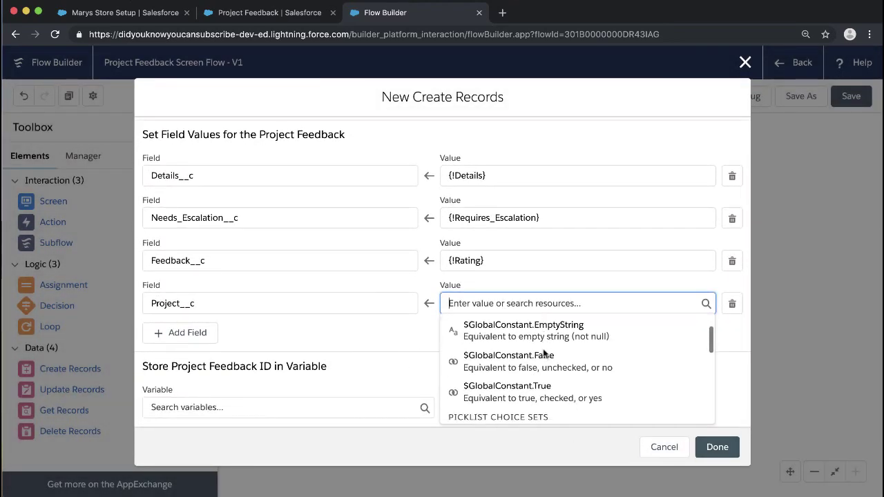
scroll(544, 353, down, 6)
scroll(544, 354, down, 3)
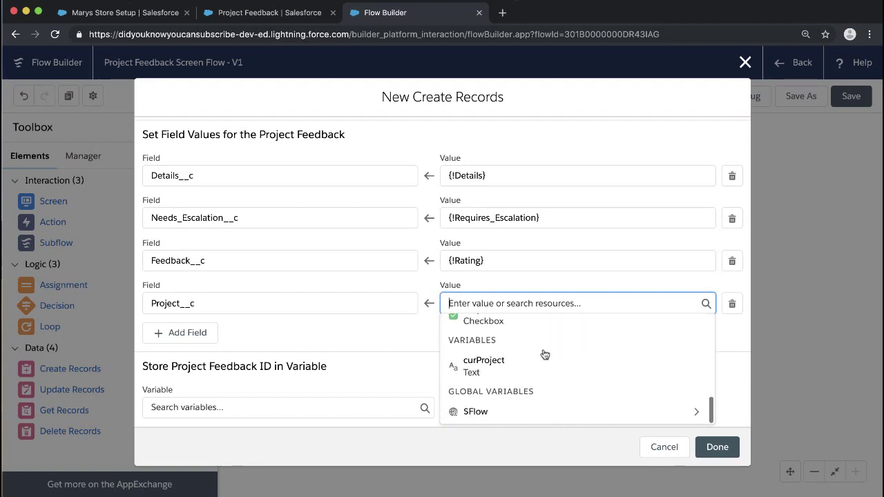
click(543, 355)
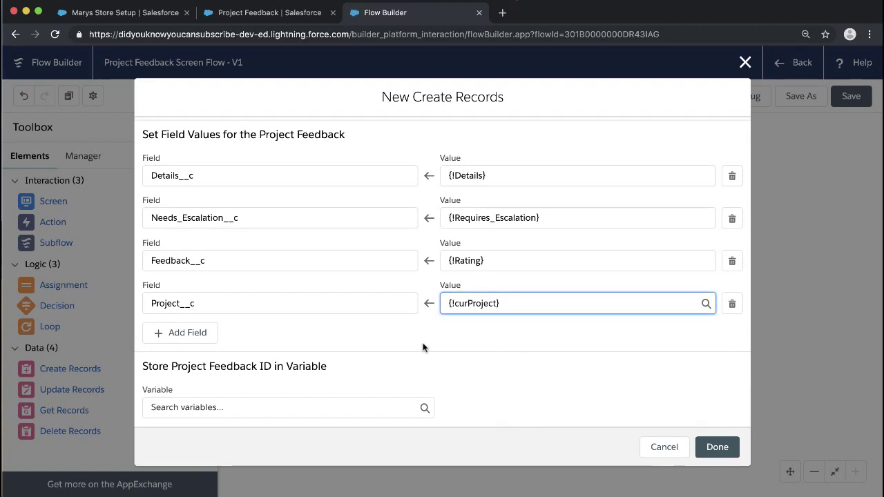
Step: Start a new Variable resource for storing the Project Feedback ID, with the API name newProjectFeedback
click(313, 407)
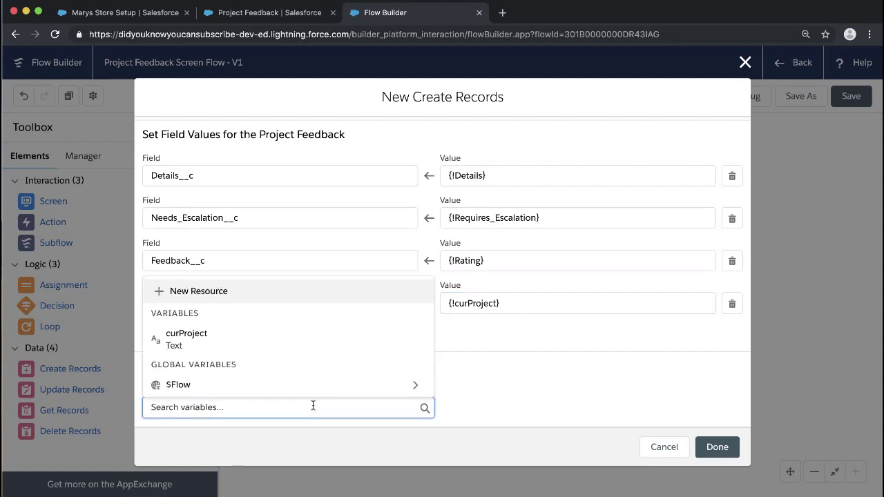
click(193, 295)
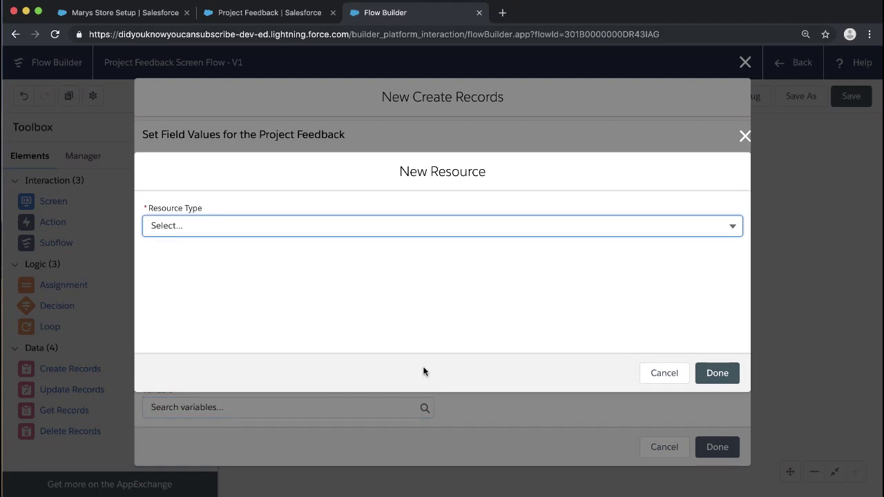
click(730, 226)
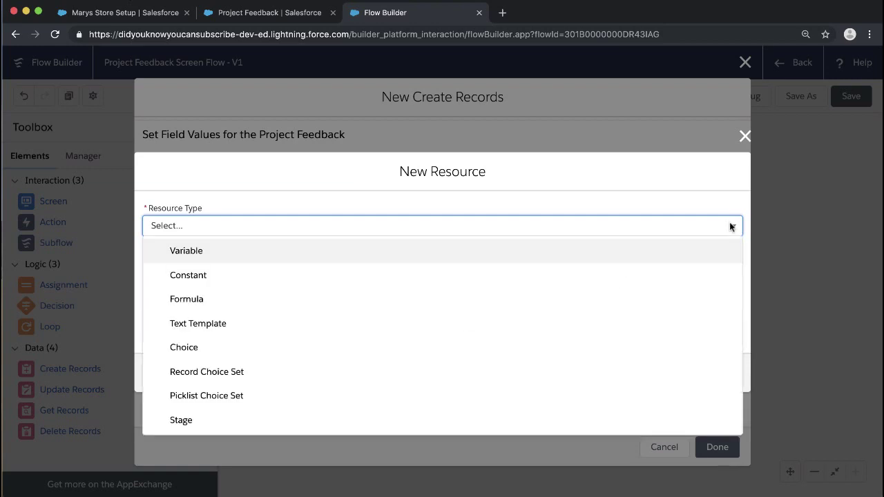
click(500, 251)
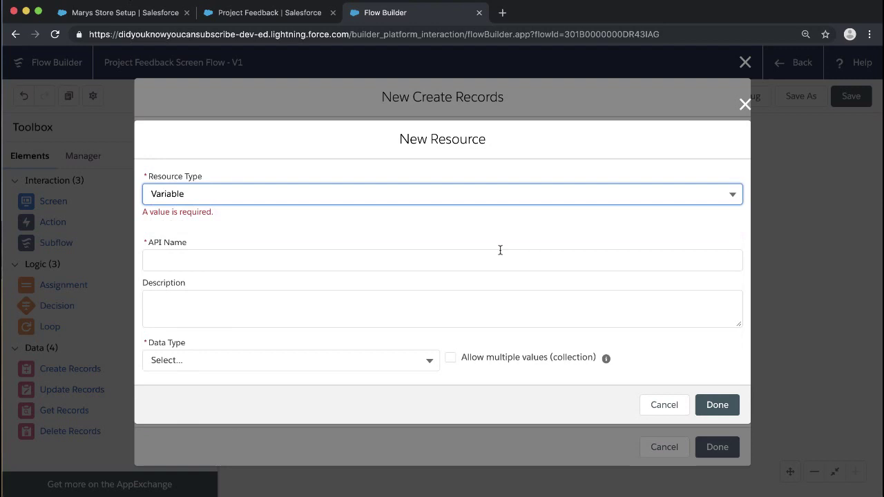
click(366, 260)
text(new)
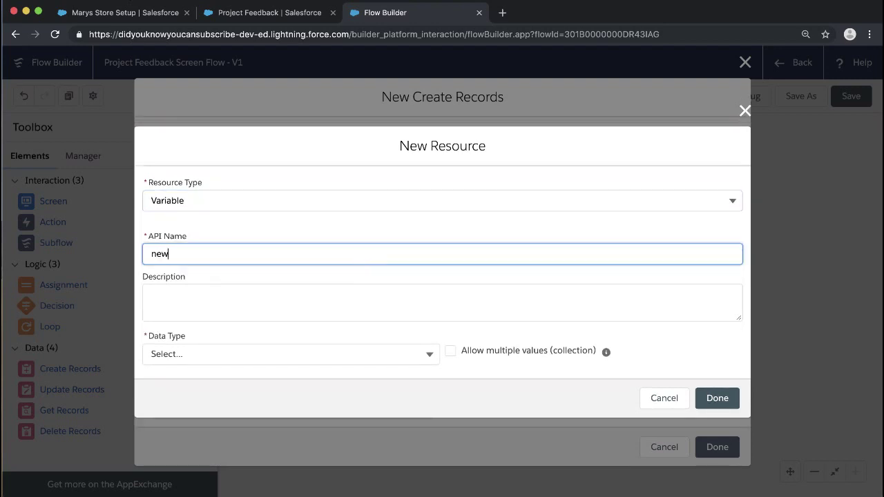
text(ProjectFeedback)
Step: Give newProjectFeedback the description "Stores new feedback record" and create it with the Text data type
click(310, 302)
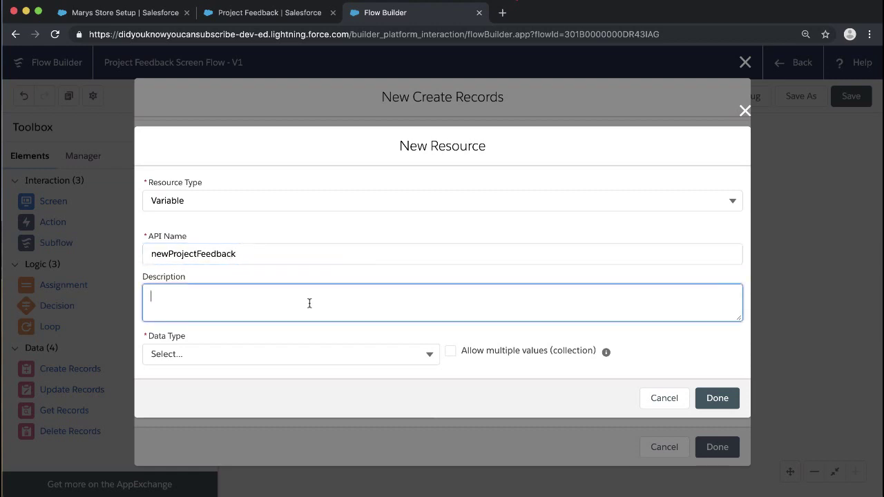
text(Stores new feedback record)
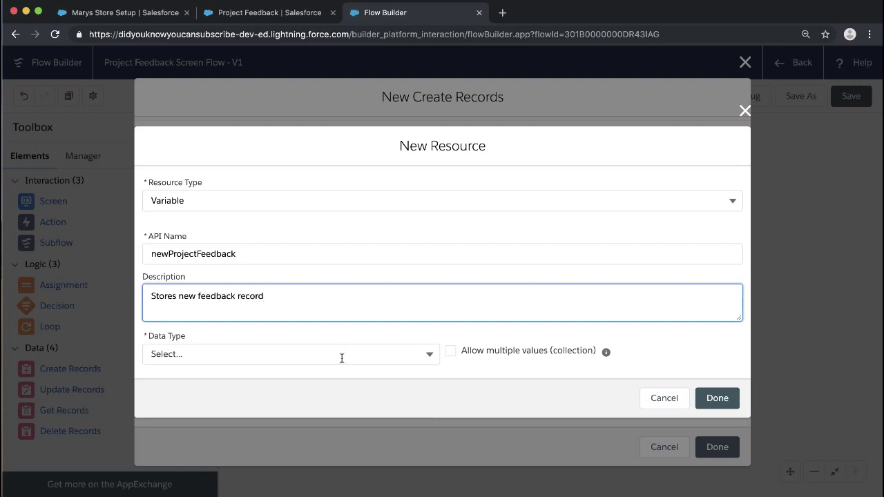
click(356, 353)
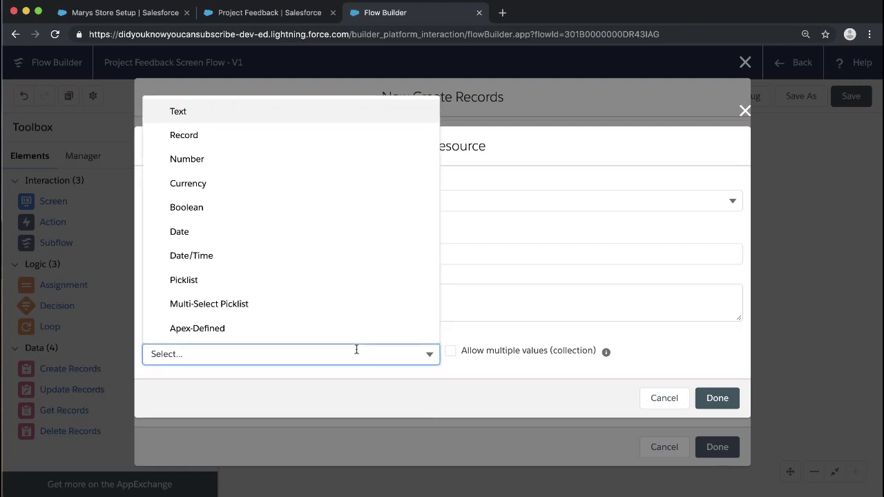
click(286, 118)
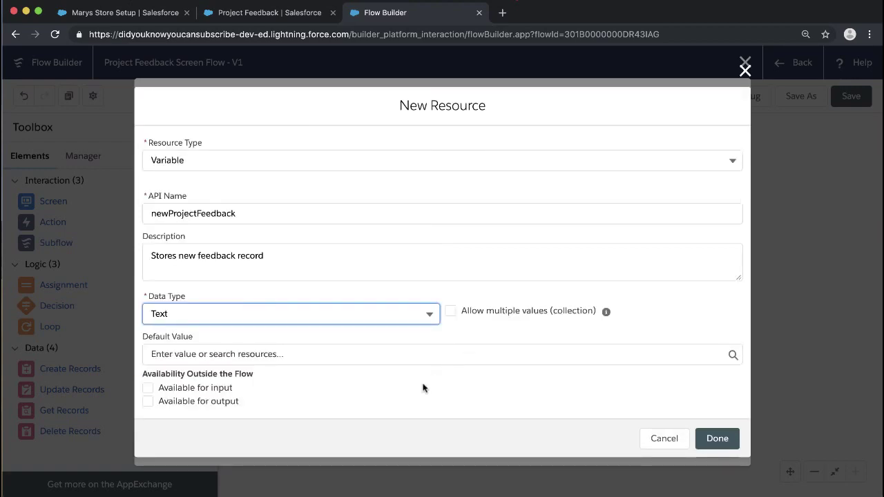
click(716, 438)
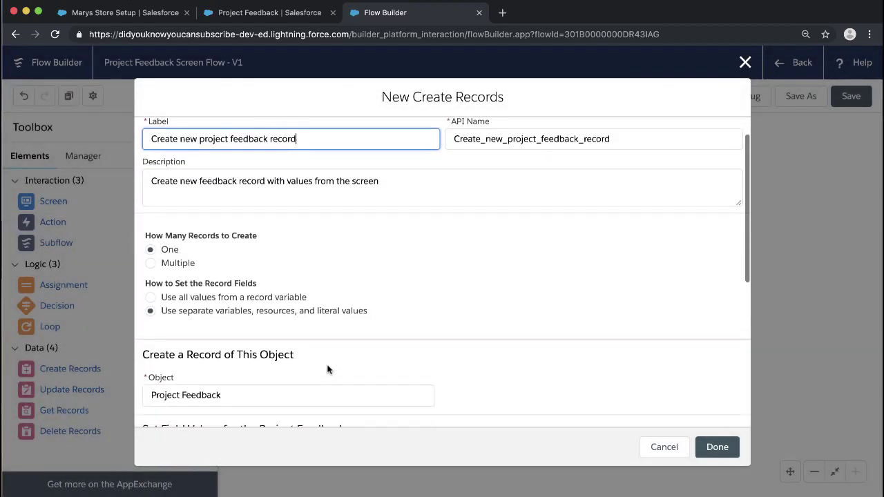
Step: Store the Project Feedback ID in the newProjectFeedback variable and finish the Create Records element
scroll(328, 367, down, 10)
click(283, 409)
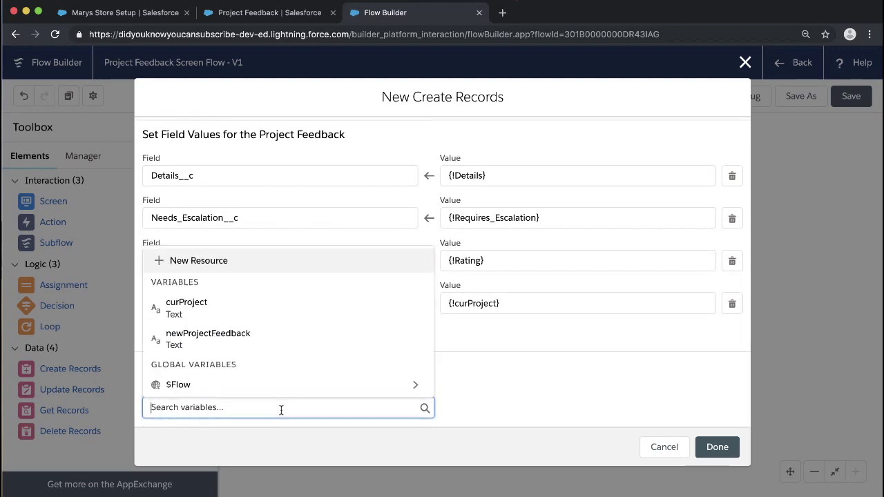
click(235, 341)
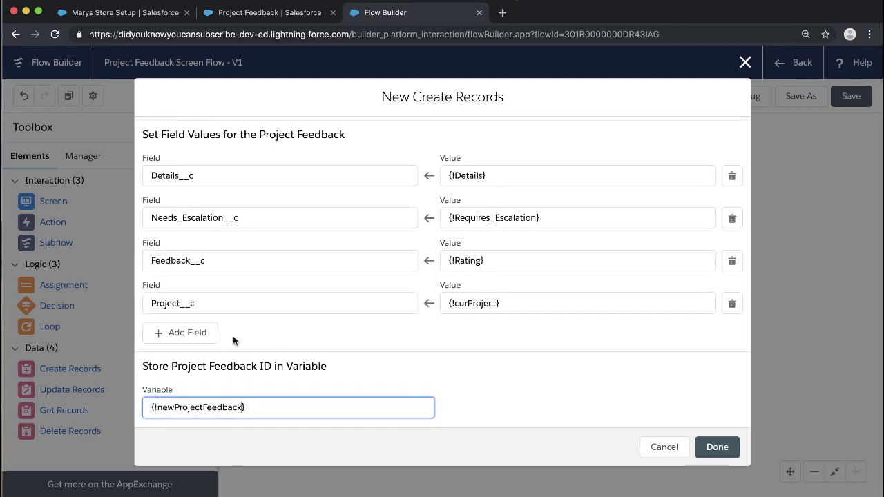
click(718, 447)
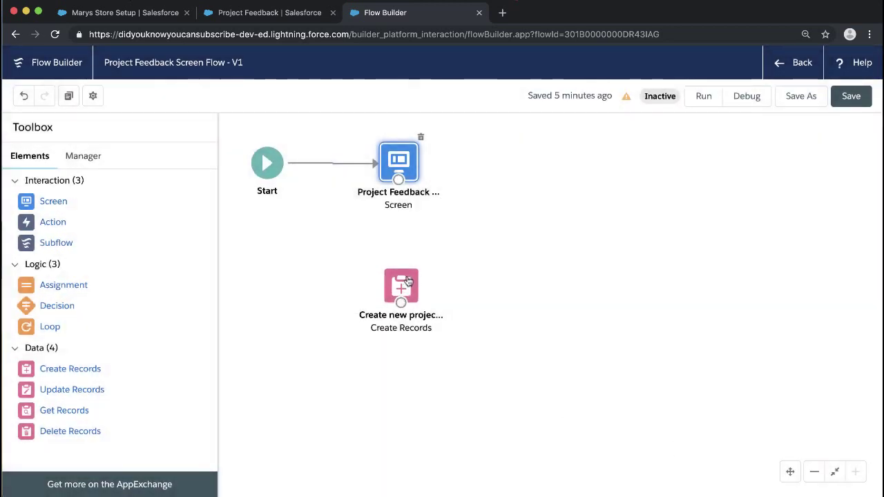
Step: Connect the Project Feedback screen to the Create Records element placed below it, and save the flow
click(407, 290)
drag(408, 290, 405, 304)
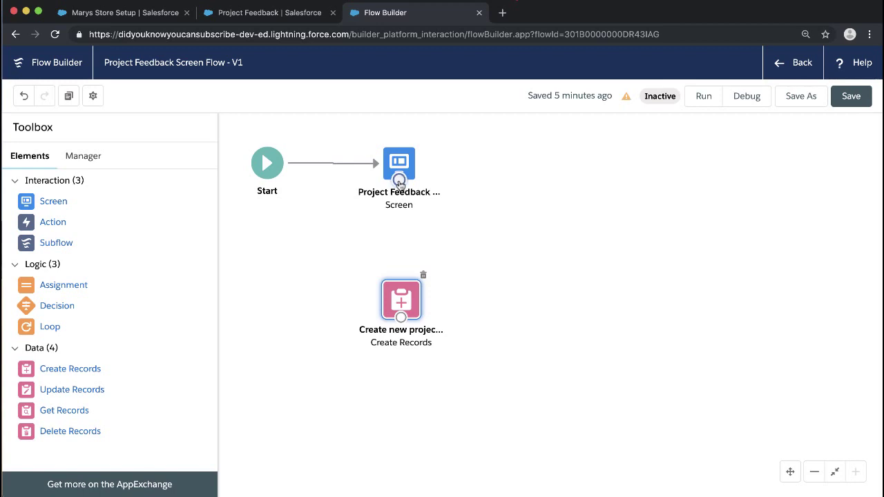
drag(399, 179, 403, 306)
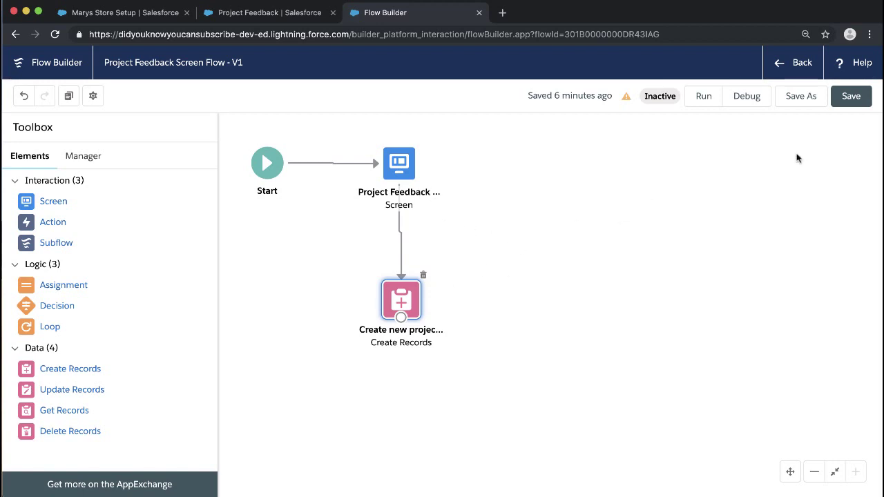
click(850, 98)
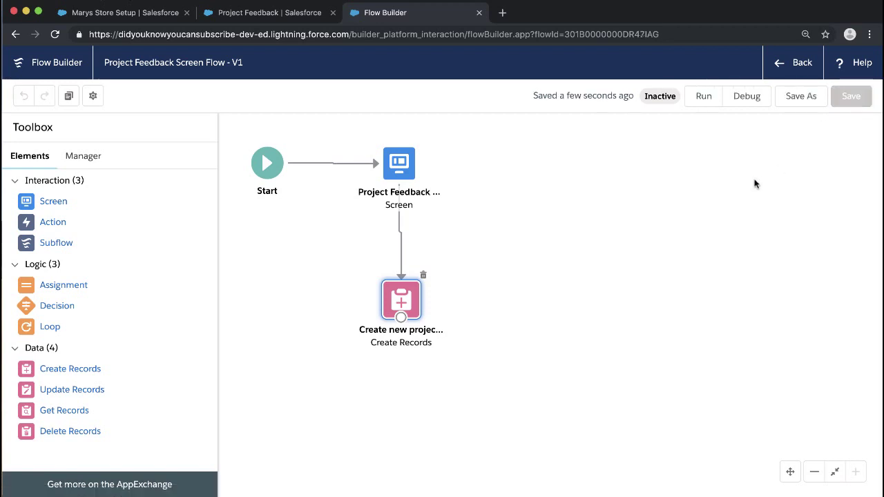
Step: Copy the record ID from the page address of the Marys Store Setup project
click(147, 14)
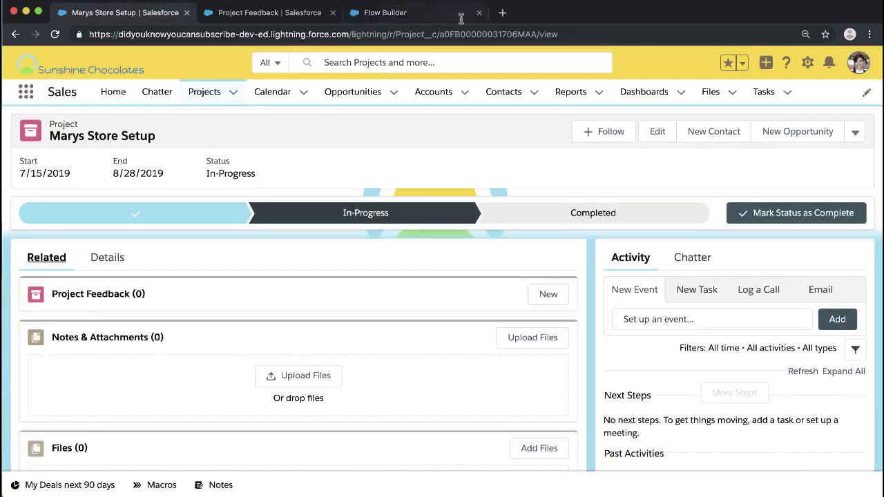
drag(537, 33, 442, 32)
key(super+c)
Step: Start debugging the flow in Flow Builder and enter the copied project record ID as the curProject input variable
click(409, 16)
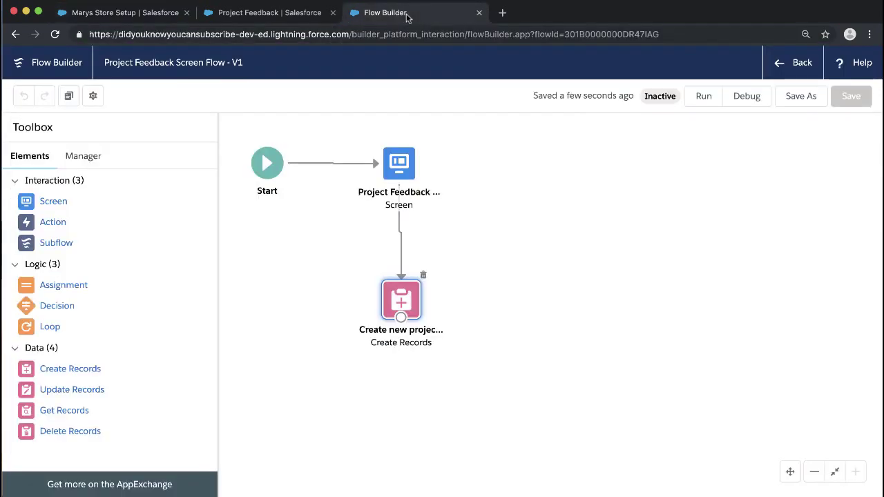
click(746, 98)
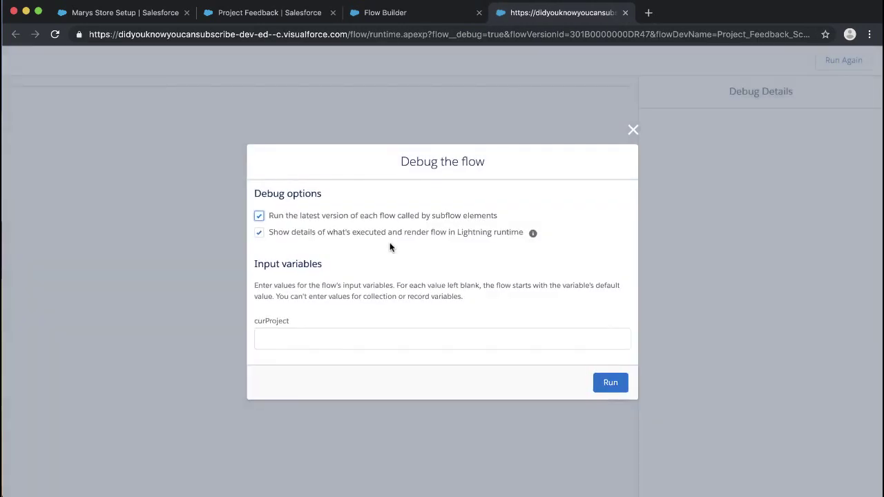
click(299, 341)
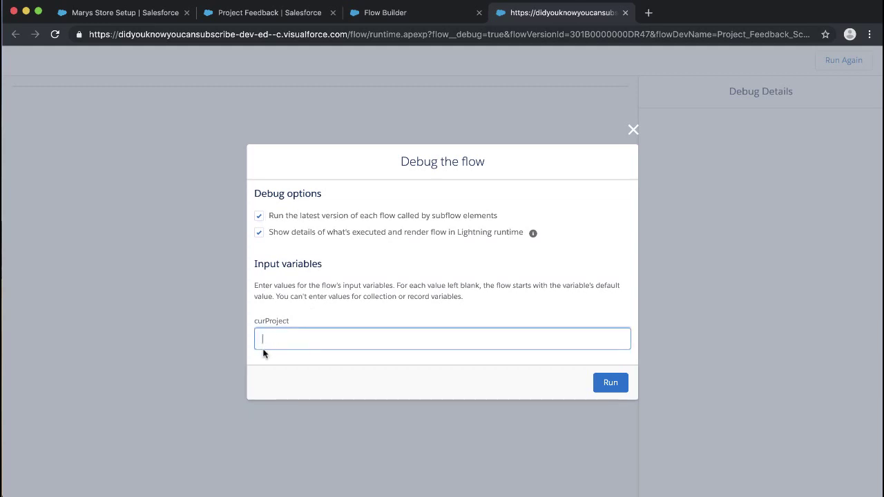
key(super+v)
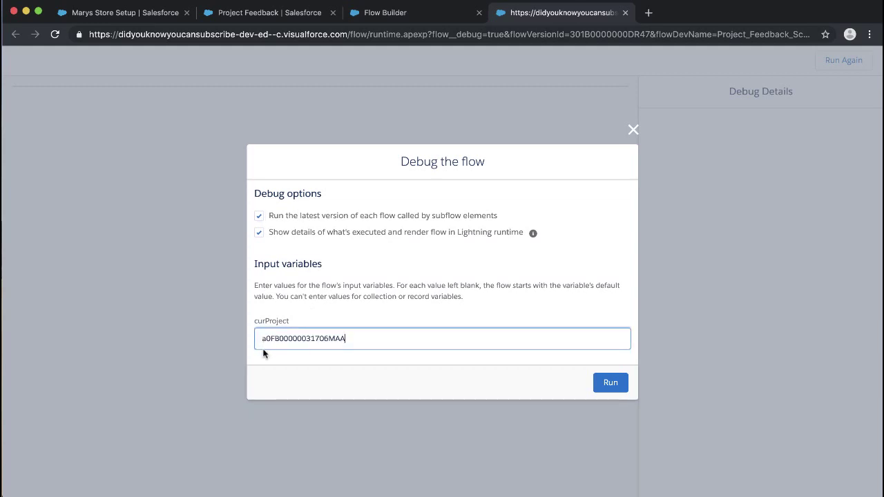
Step: Run the debug flow with Requires Escalation checked, a rating of 3 and "testing" as details, and submit the feedback screen
click(610, 382)
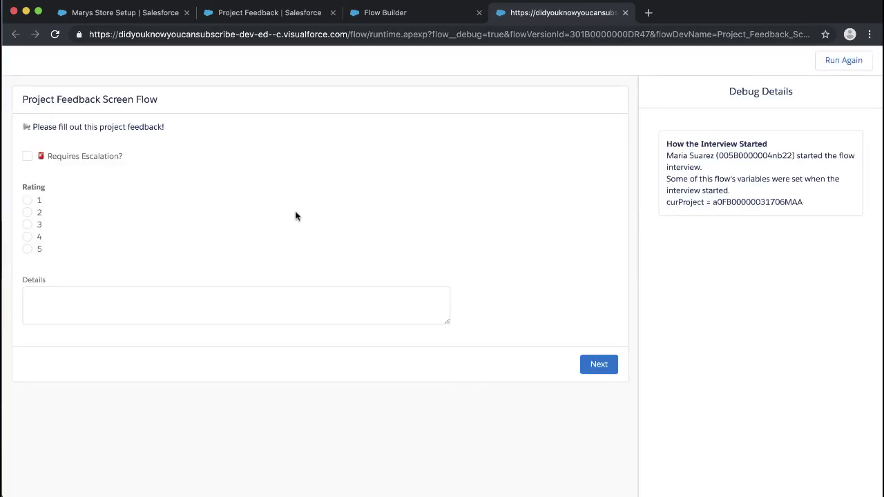
click(26, 156)
click(27, 225)
click(53, 299)
text(testing)
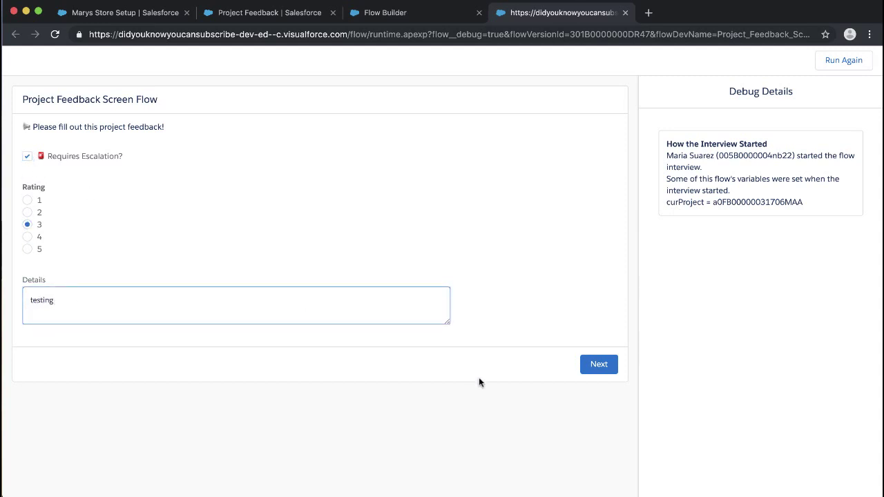
click(600, 365)
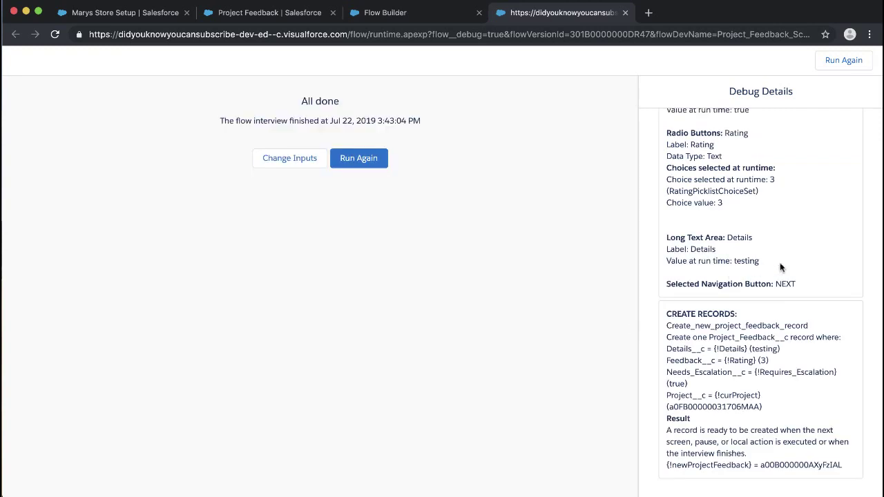
Step: Review the debug details for the screen inputs and the Create Records element of the finished interview
scroll(789, 270, up, 3)
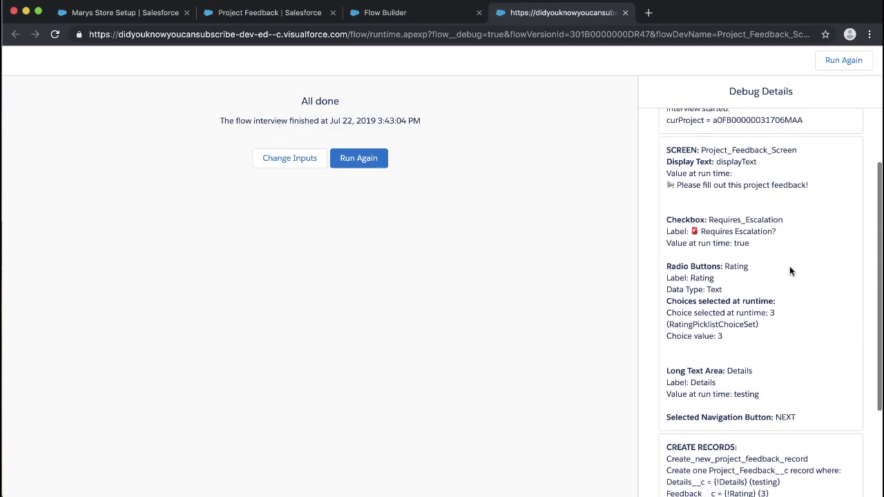
scroll(790, 271, up, 2)
scroll(790, 271, down, 2)
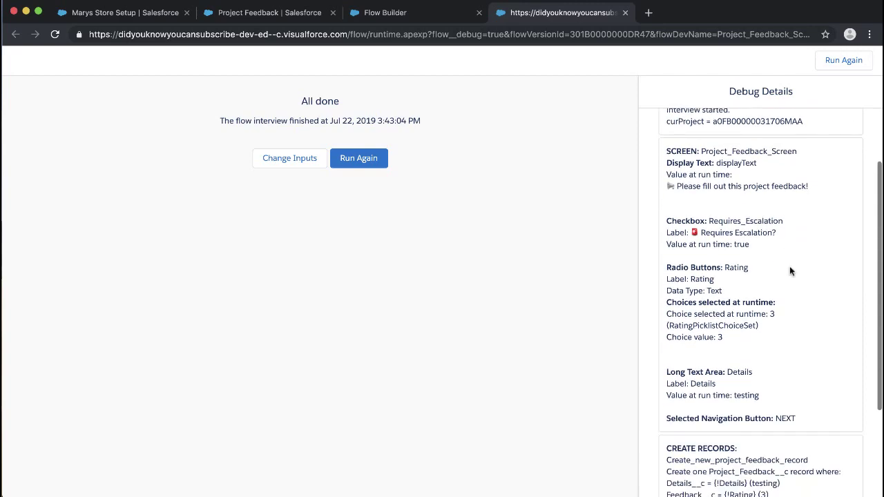
scroll(790, 266, down, 1)
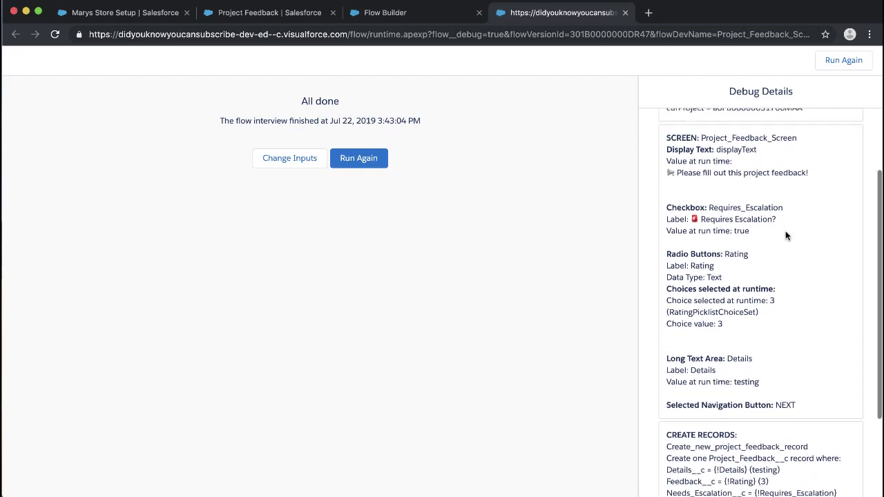
scroll(786, 235, down, 4)
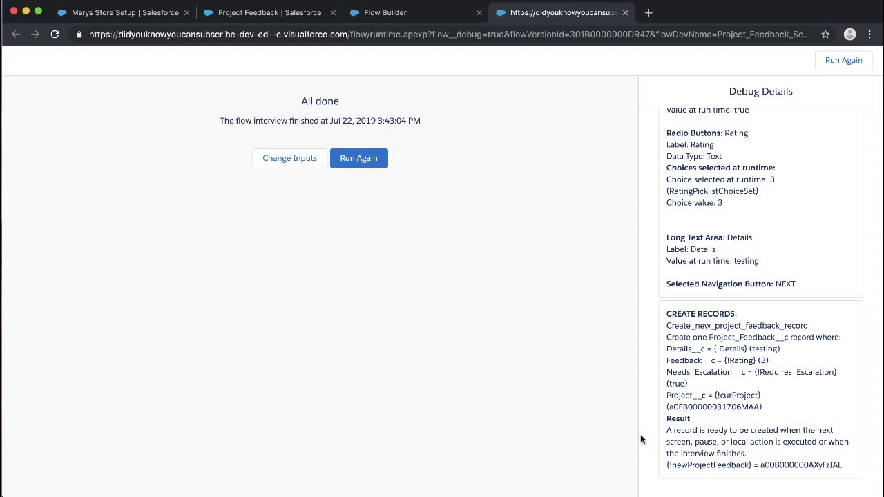
scroll(640, 440, up, 1)
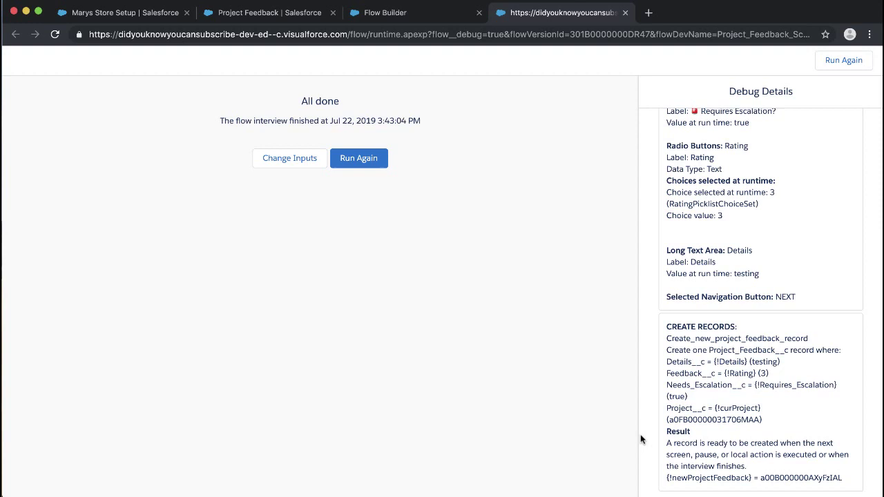
scroll(640, 440, up, 2)
Step: Leave Flow Builder for the list of flows and activate version 1 of Project Feedback Screen Flow
click(427, 21)
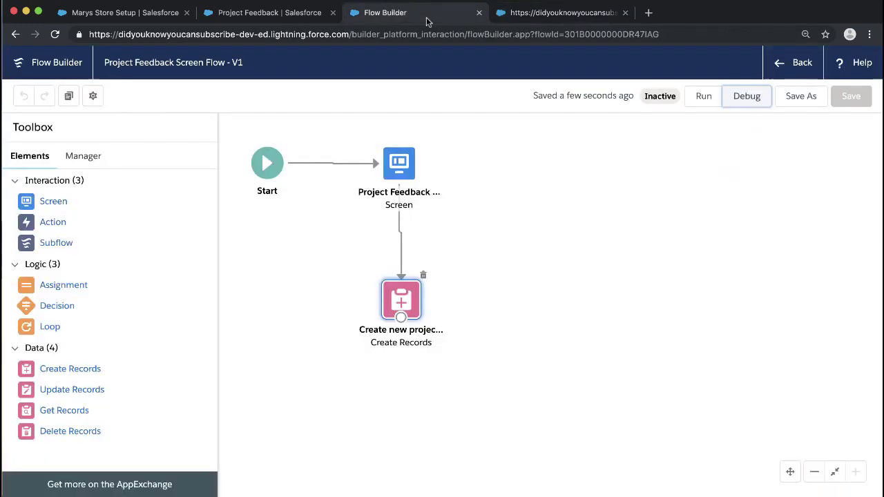
click(296, 20)
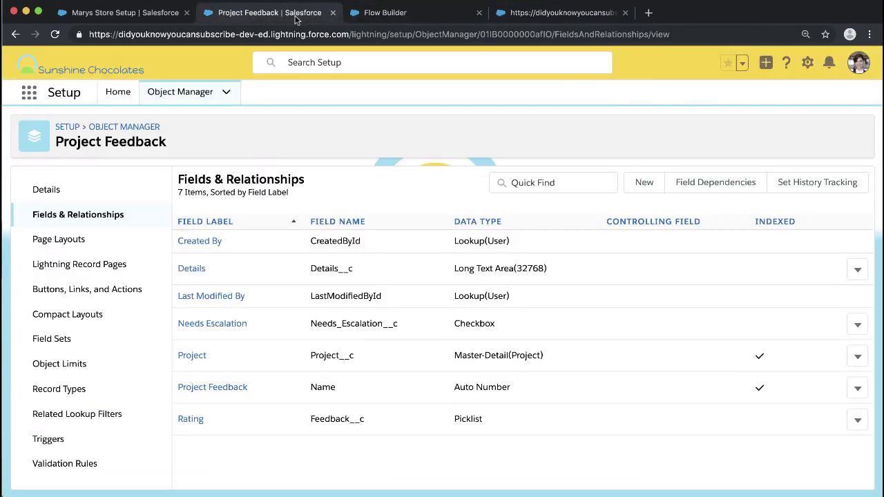
click(385, 12)
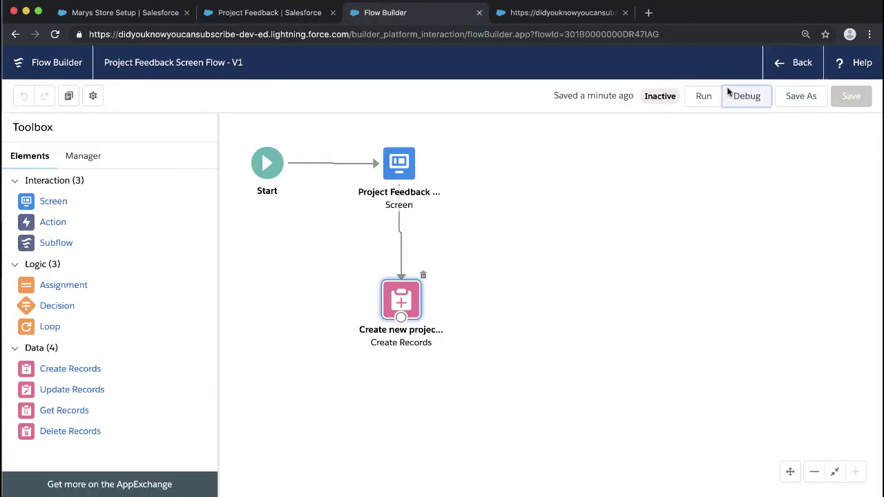
click(795, 63)
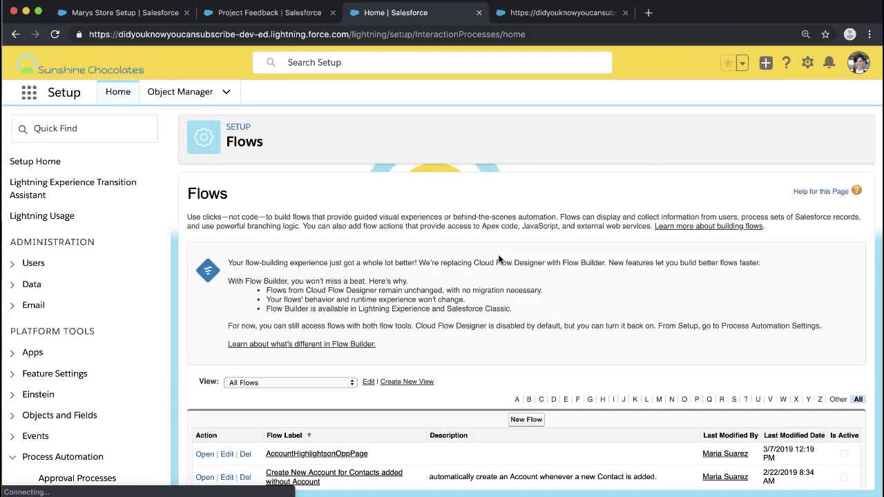
scroll(435, 322, down, 5)
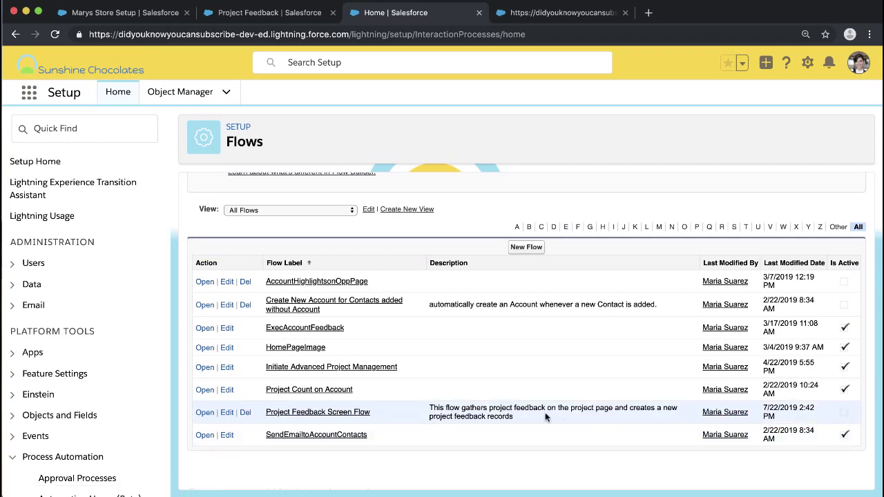
click(345, 413)
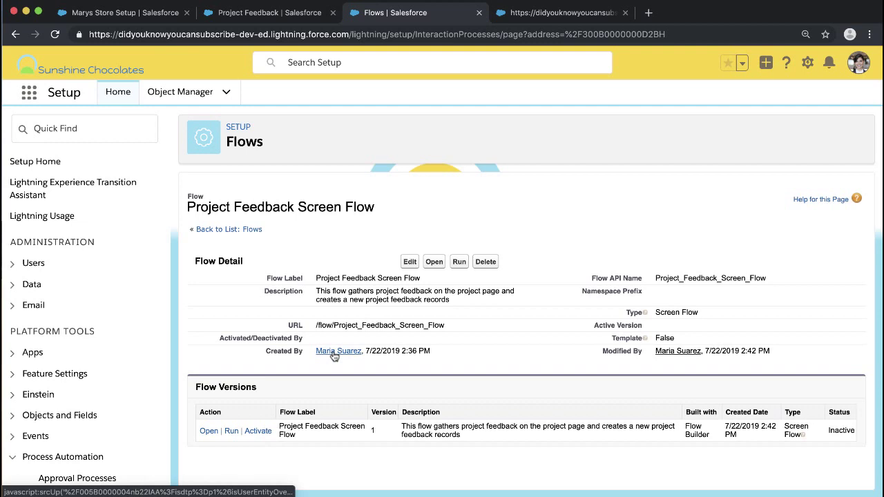
click(259, 433)
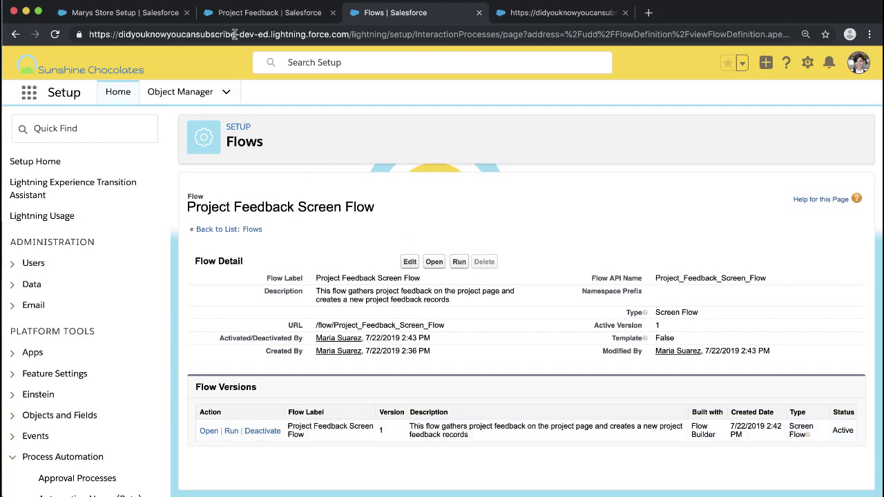
Step: Open the Marys Store Setup project's record page for editing in Lightning App Builder
click(142, 19)
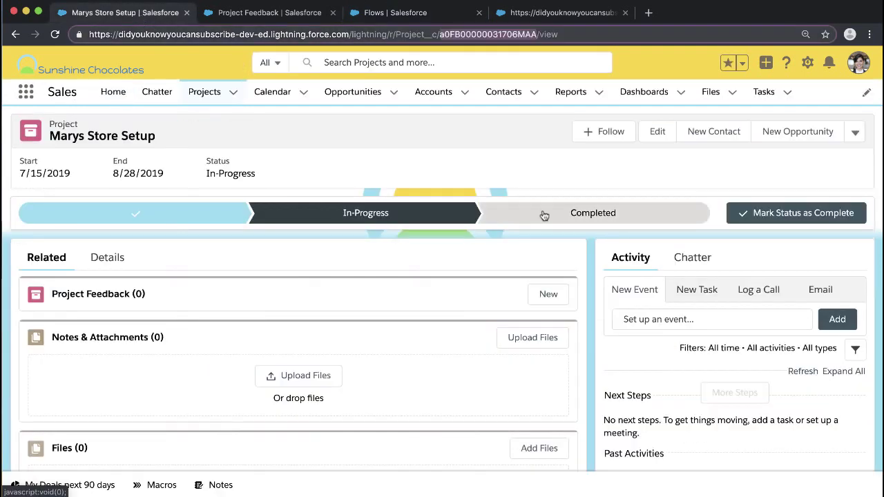
click(807, 62)
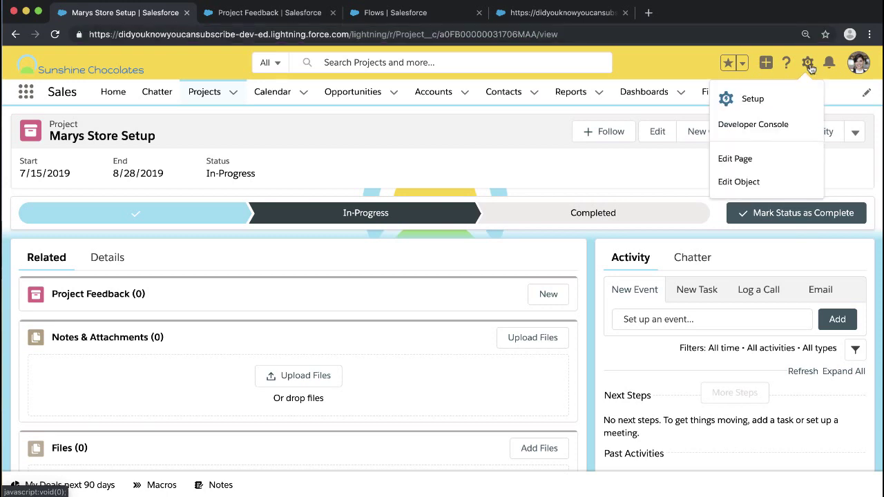
click(750, 160)
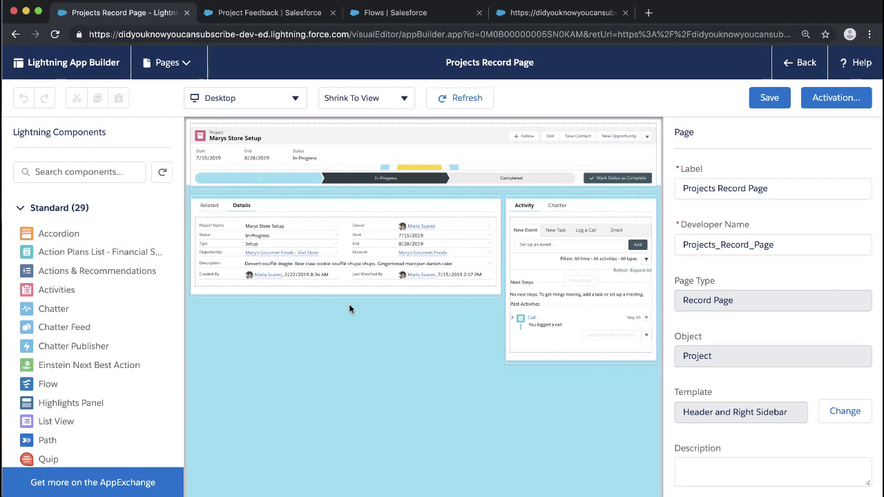
Step: Add a Flow component above the Activity section of the page and set its flow to Project Feedback Screen Flow
scroll(72, 376, down, 4)
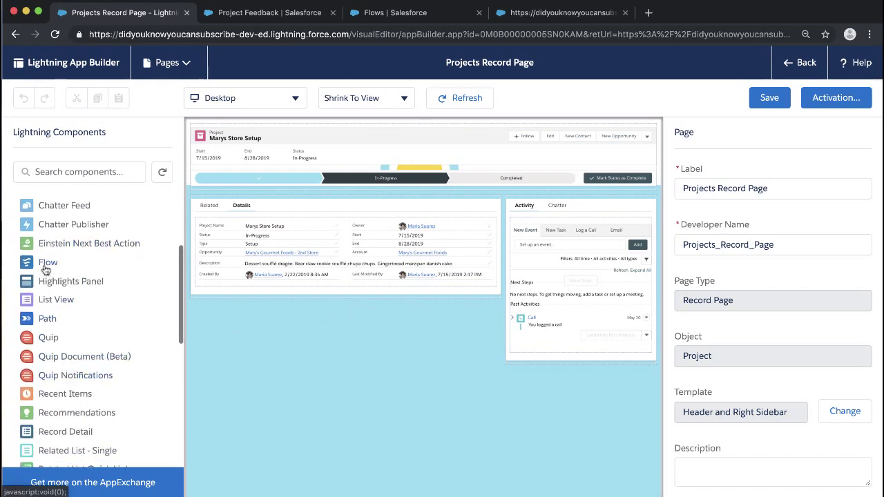
drag(46, 269, 582, 201)
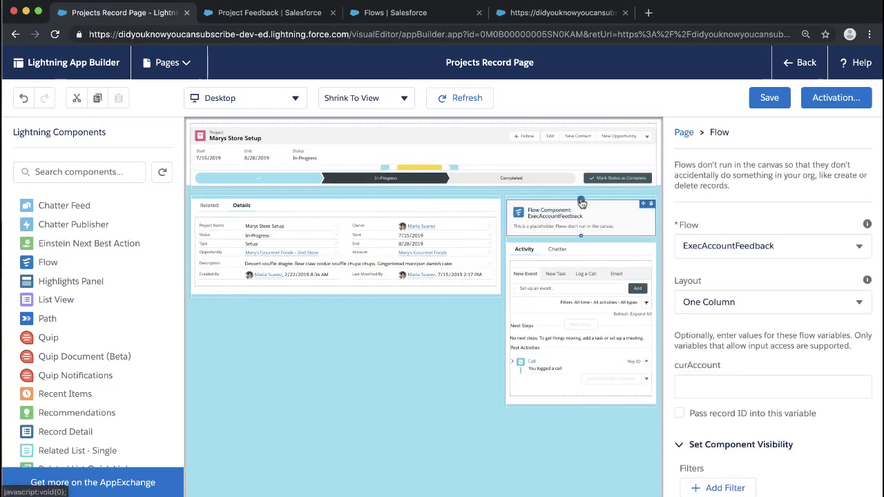
click(860, 248)
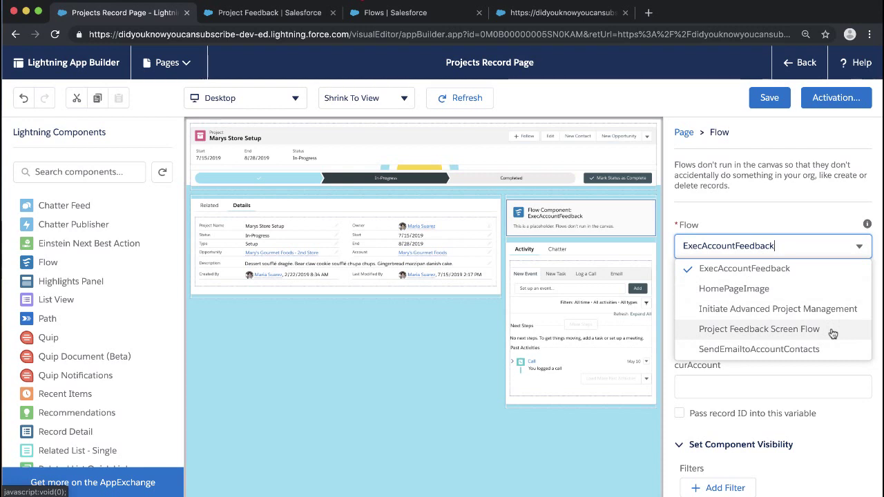
click(788, 329)
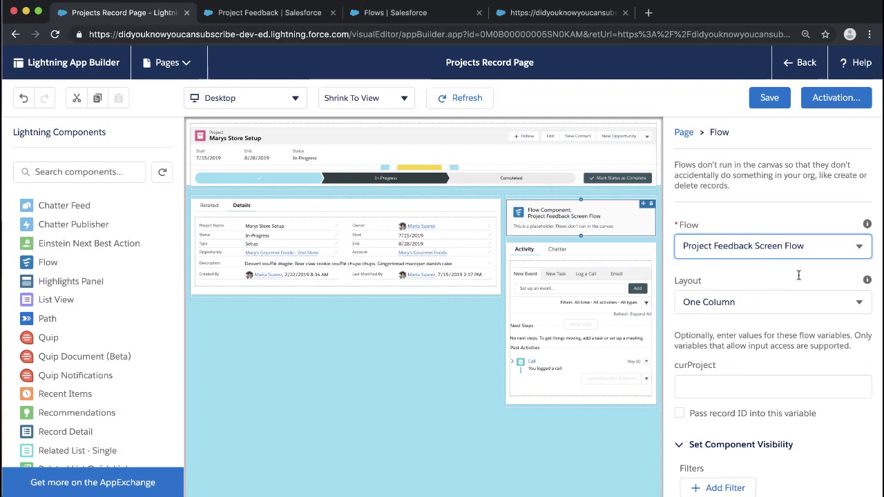
Step: Check the help note on the component's Flow setting and the available layout options
scroll(789, 257, down, 1)
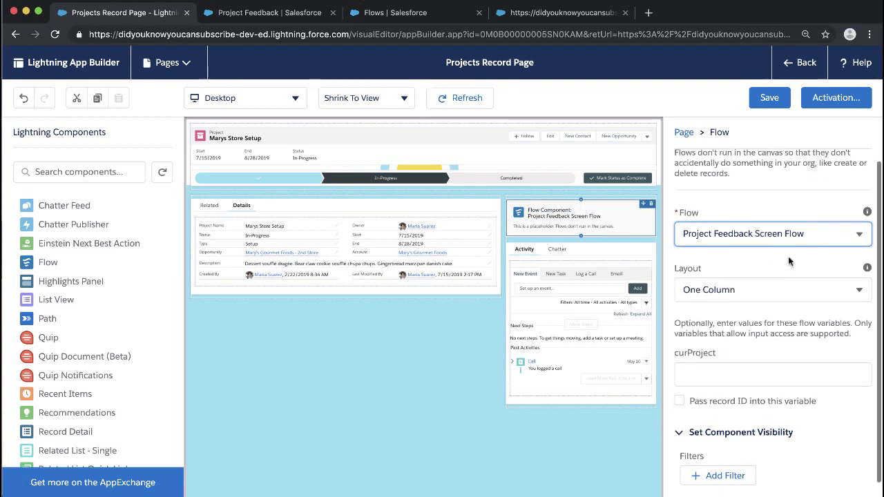
mouse_move(867, 218)
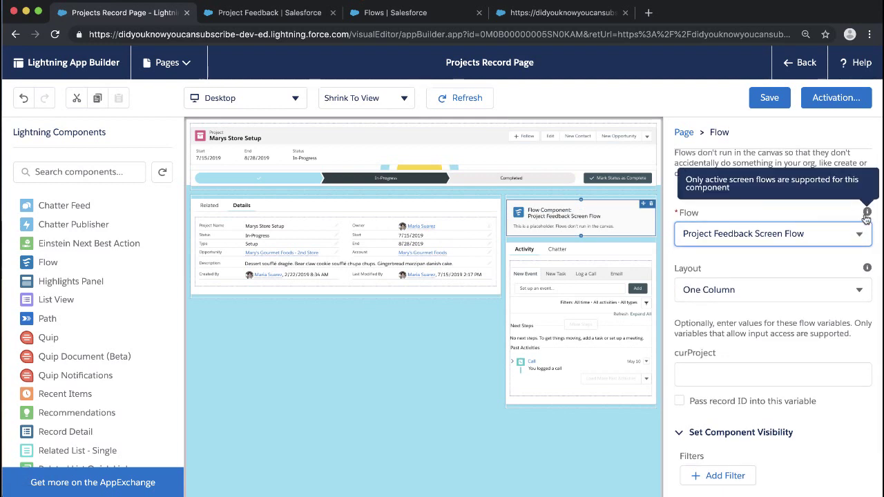
scroll(789, 284, down, 1)
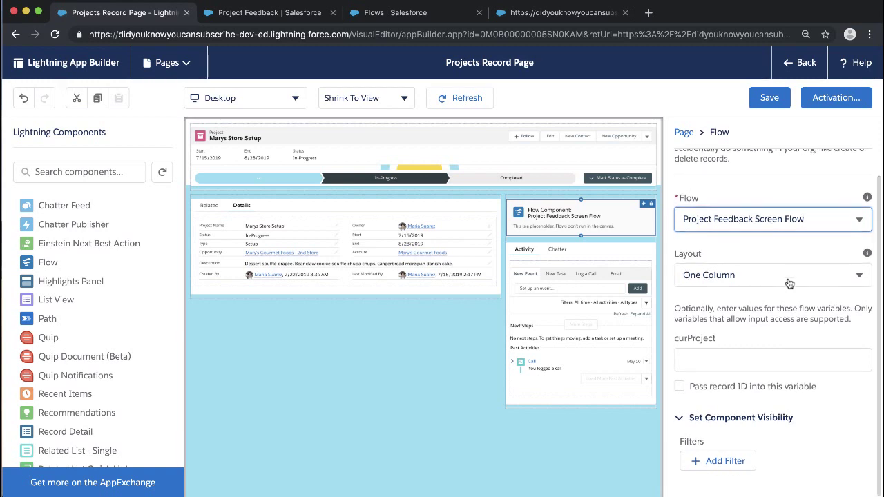
mouse_move(868, 253)
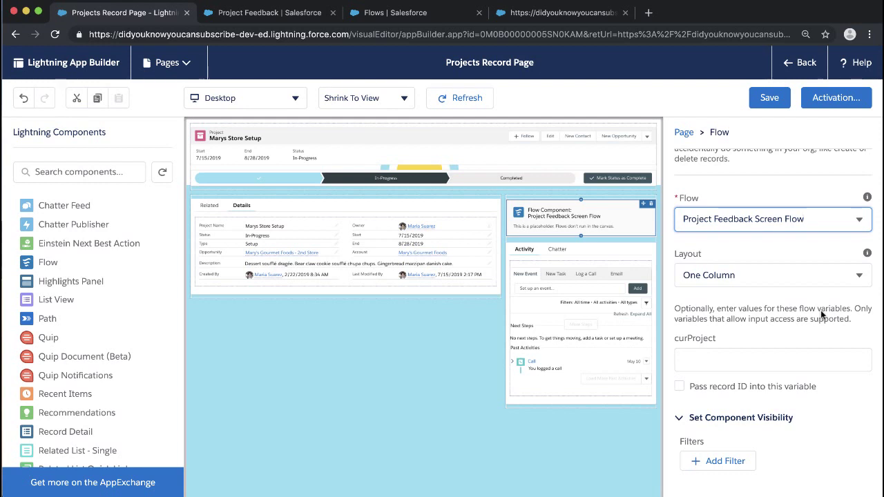
click(860, 275)
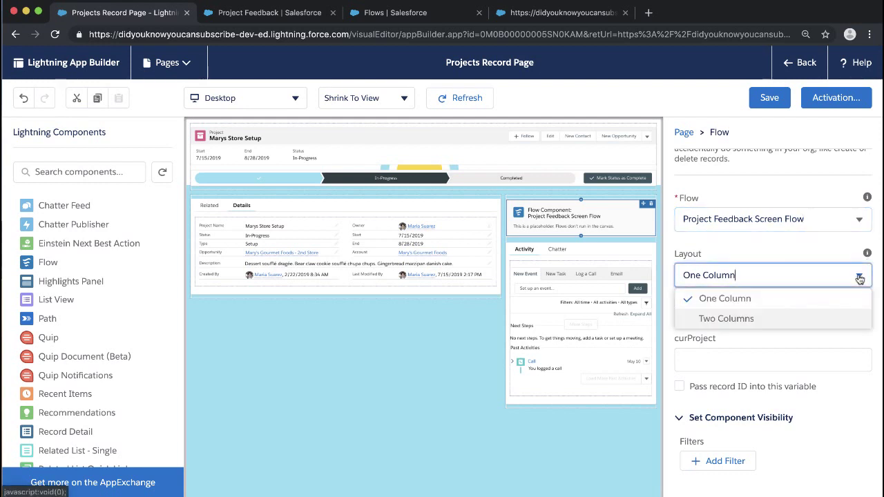
Step: Open the flow in Flow Builder and examine the curProject variable's availability outside the flow
click(733, 362)
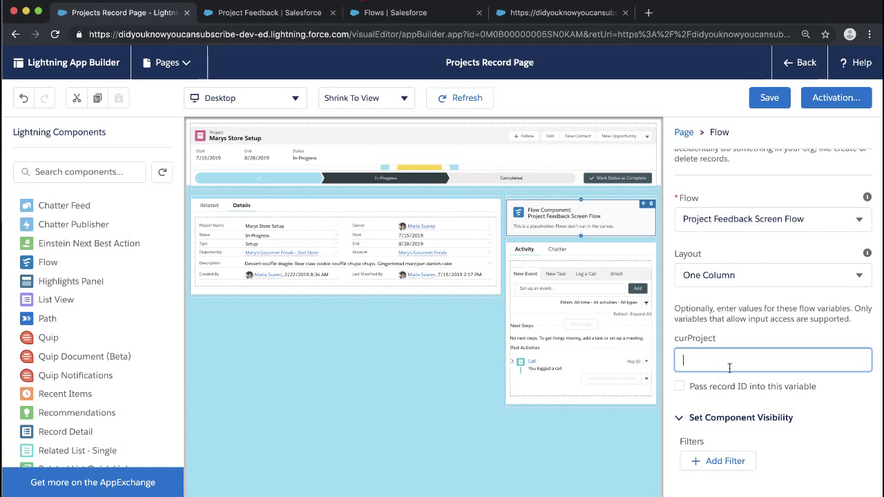
click(425, 15)
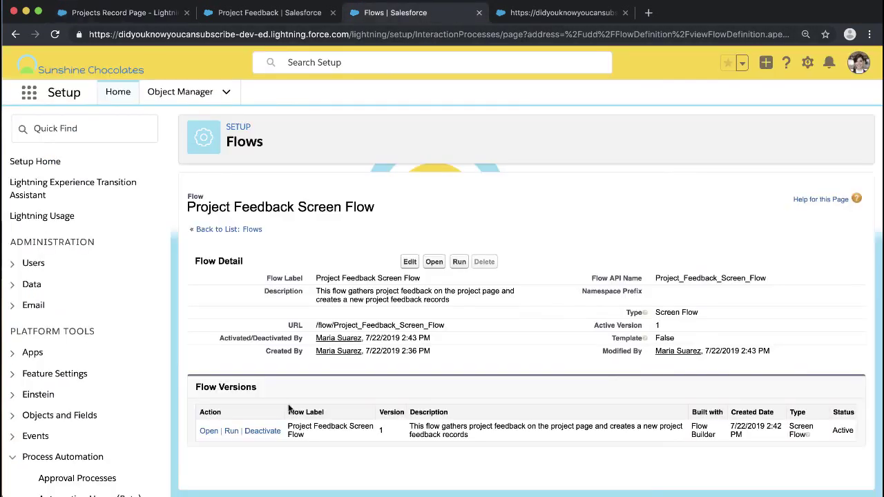
click(209, 431)
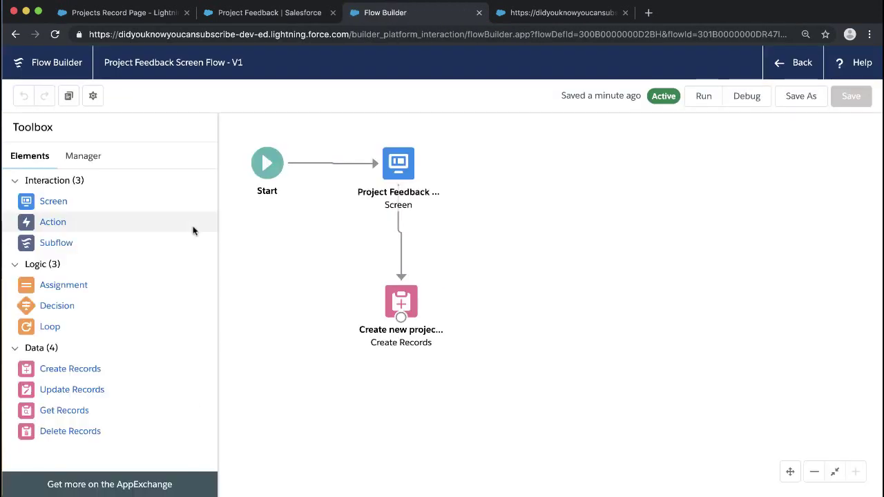
click(86, 157)
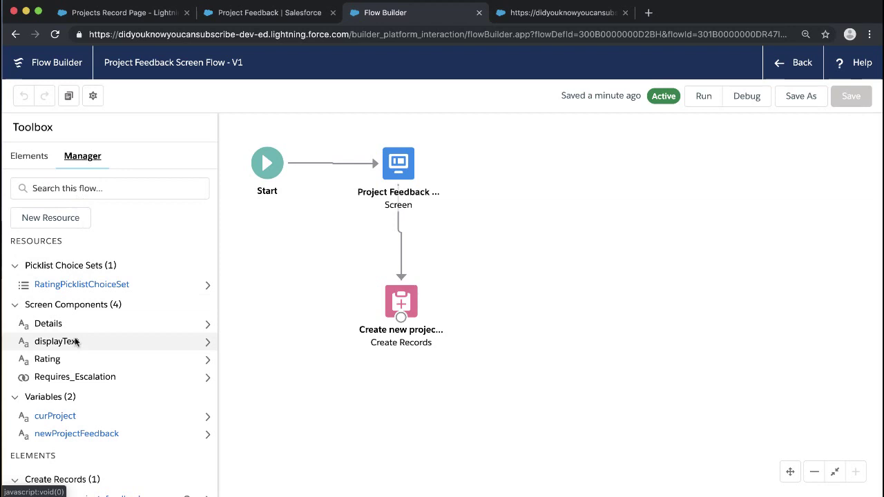
click(62, 416)
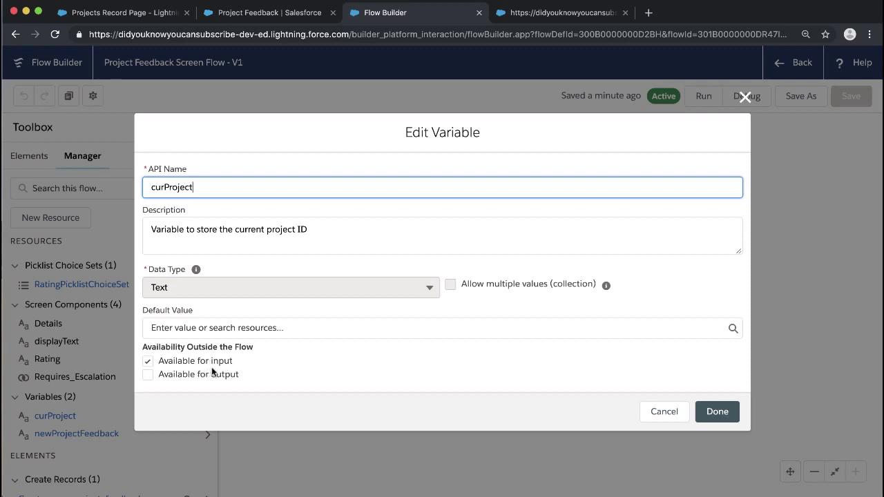
Step: Pass the record ID into the Flow component's curProject variable on the Projects Record Page and save the page
click(126, 12)
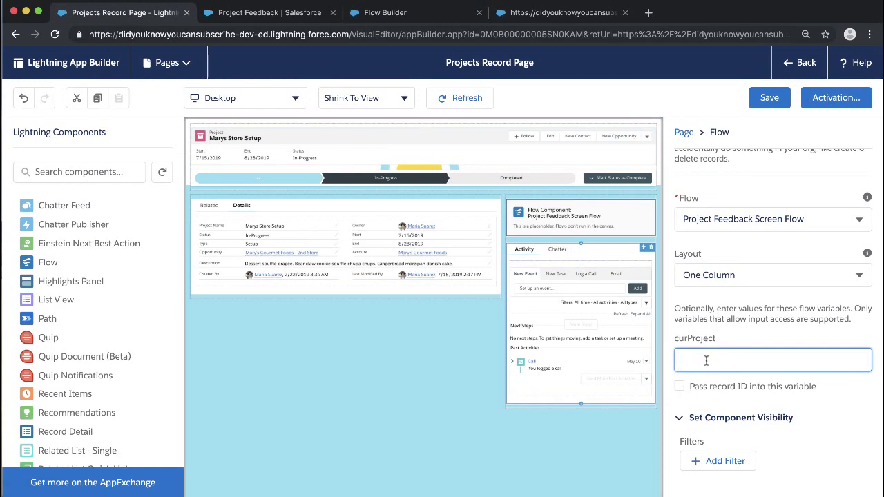
click(680, 387)
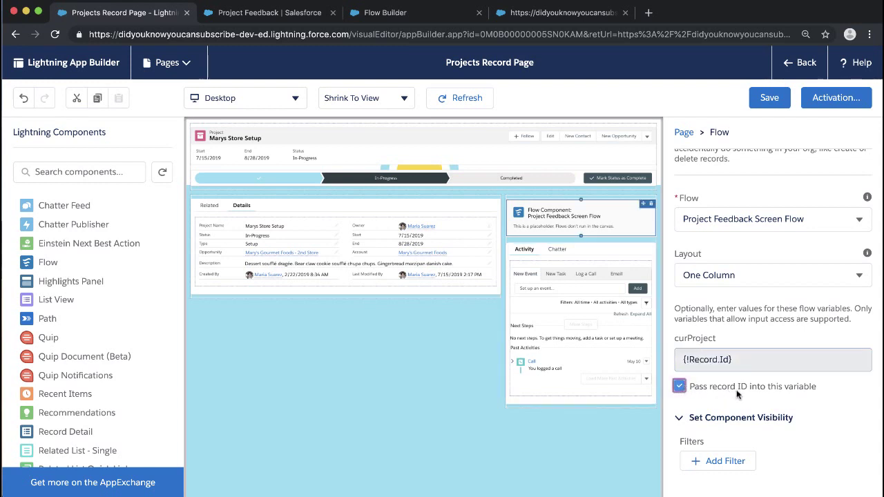
click(770, 99)
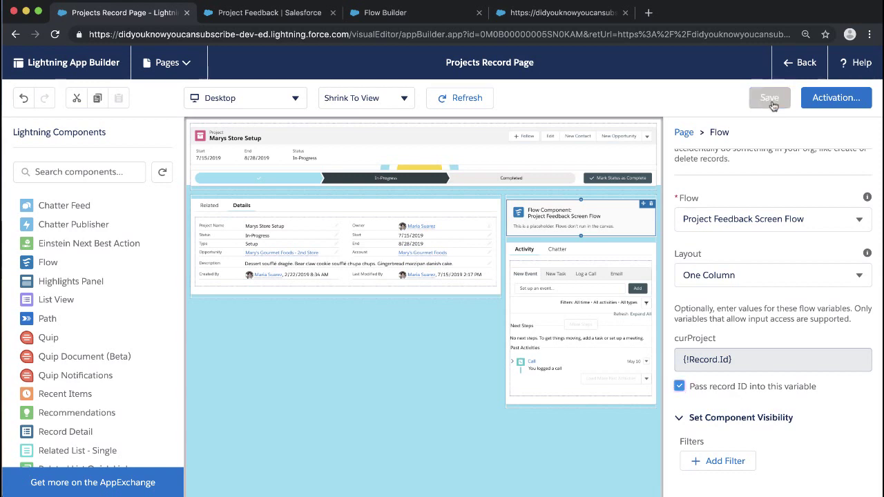
Step: Return to the project record and submit its embedded feedback flow with Requires Escalation checked, rating 4 and details "Going great!"
click(802, 64)
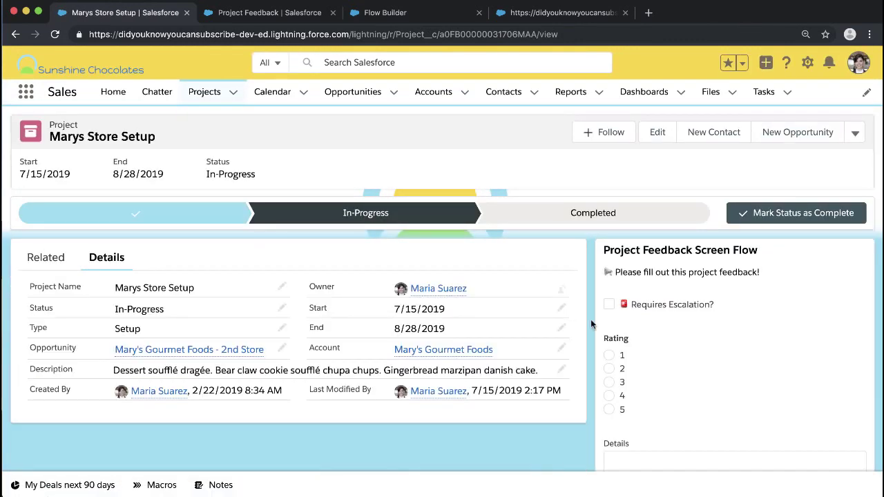
scroll(591, 320, down, 1)
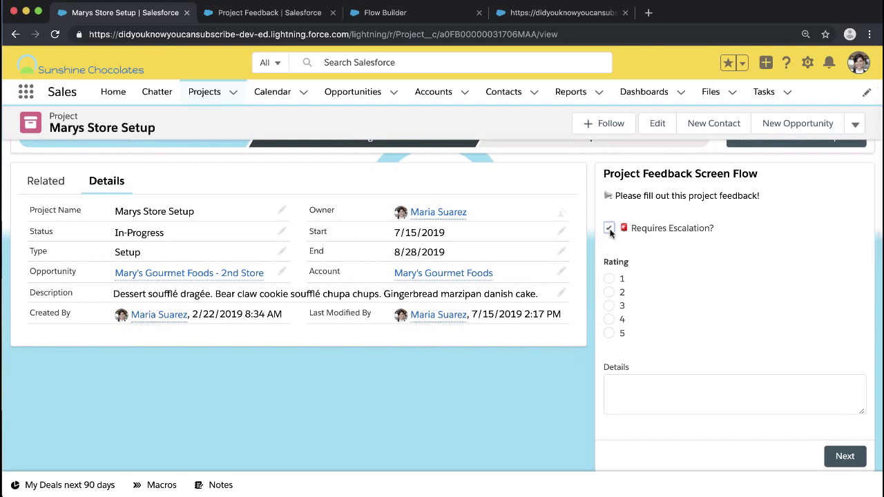
click(610, 228)
click(610, 319)
click(628, 383)
text(Going great!)
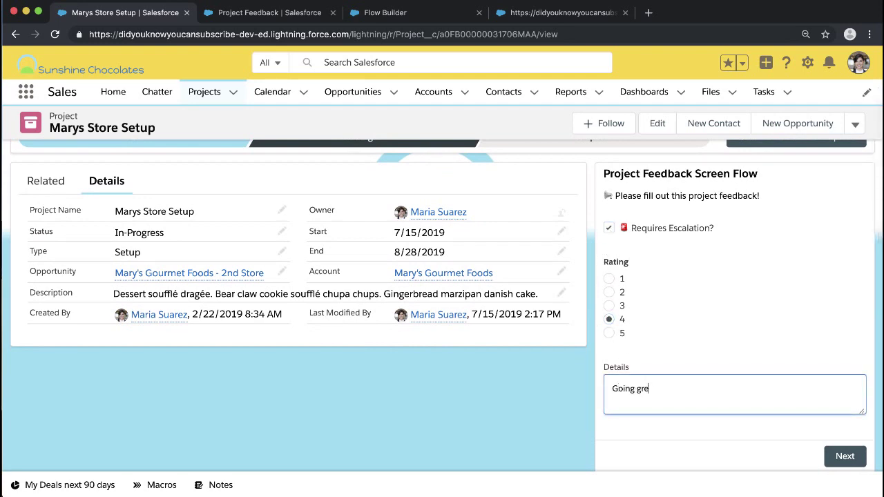
click(845, 457)
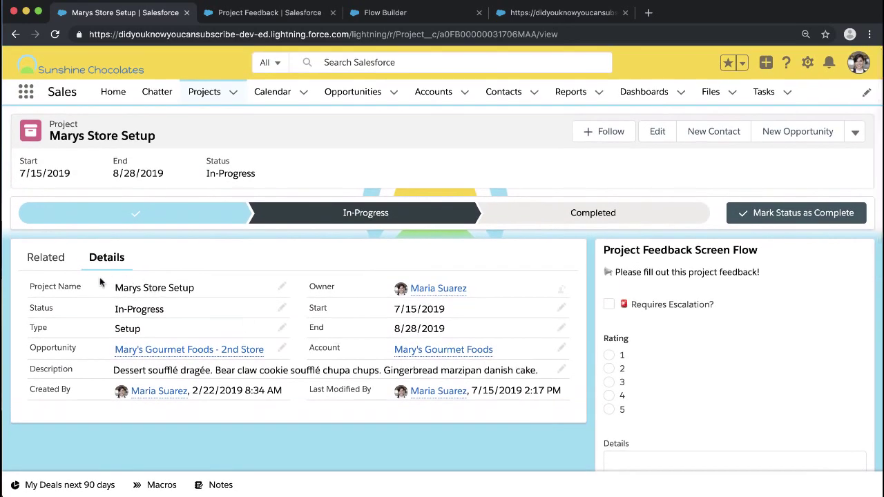
Step: Check the project's related Project Feedback records for the new submission and return to the flow in Flow Builder
click(58, 267)
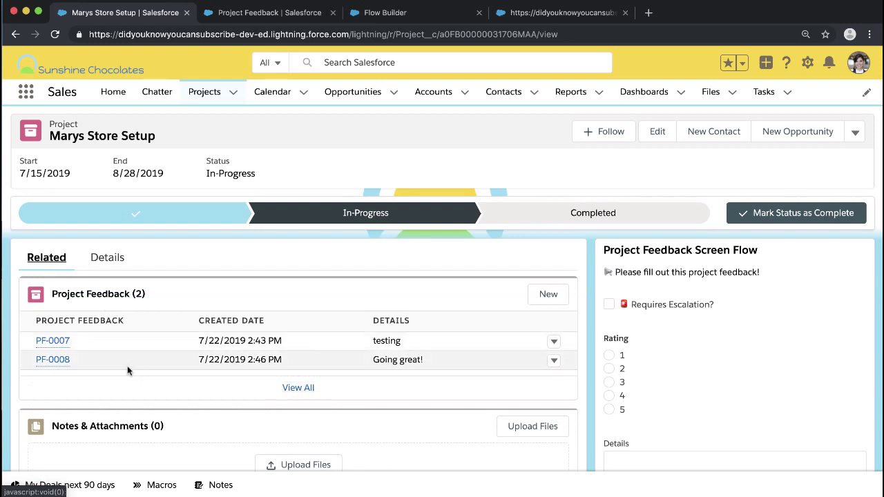
scroll(127, 372, down, 1)
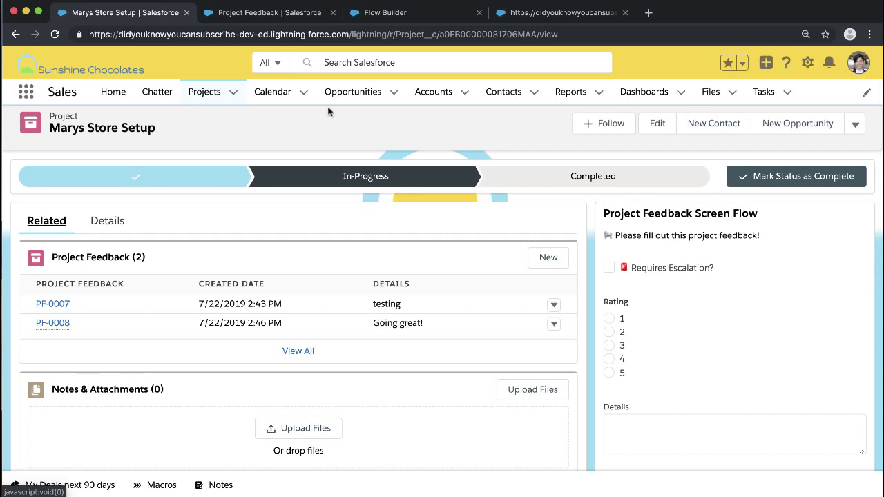
click(408, 13)
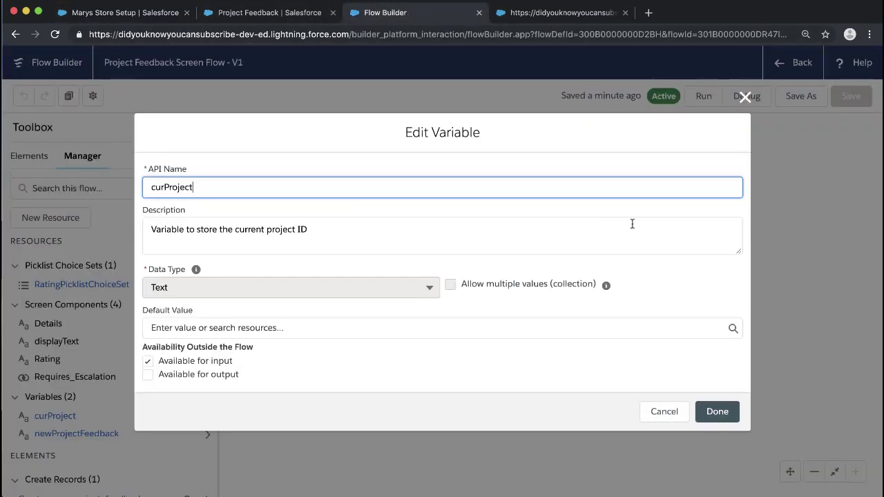